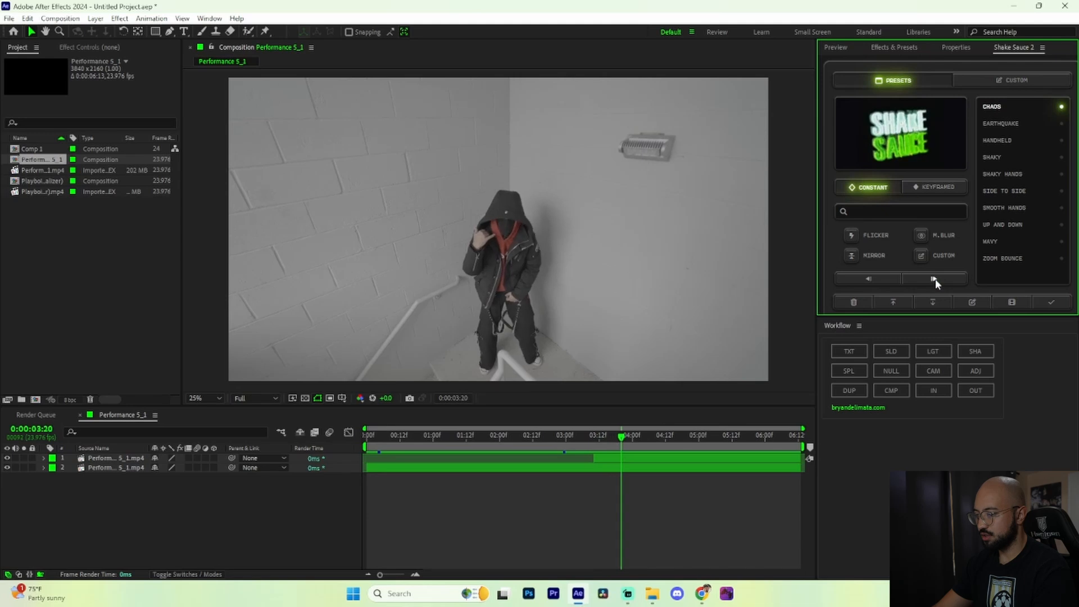
Step: Split the upper clip layer at 0:00:03:20 and delete the part after the cut
{"action": "left_click", "coordinate": [638, 459]}
{"action": "key", "text": "ctrl+shift+d"}
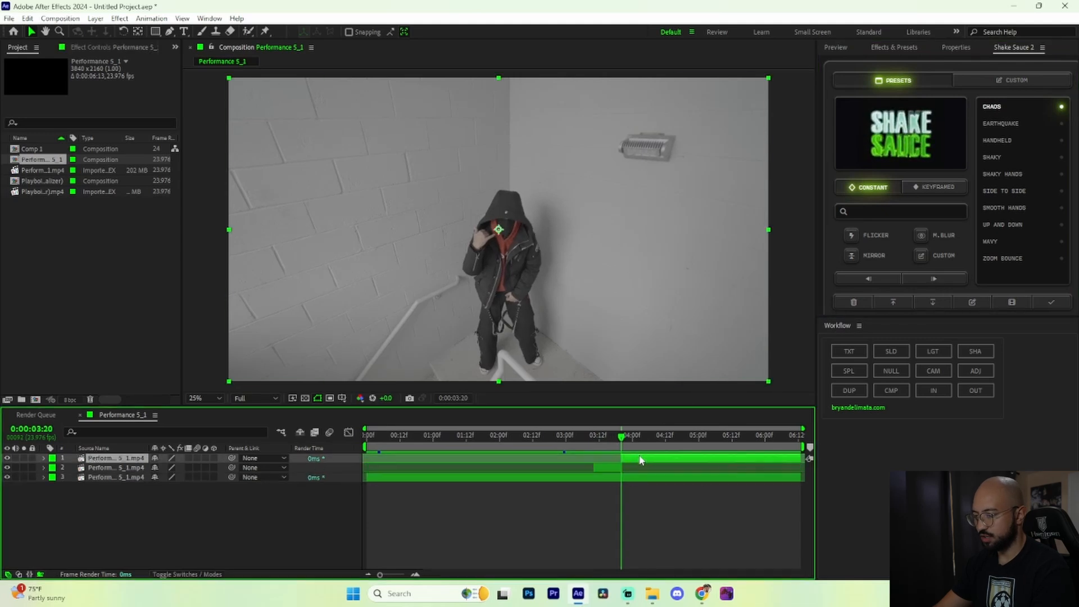
{"action": "key", "text": "Delete"}
Step: Slow down the short upper clip with Time Stretch and enable frame blending on it
{"action": "left_click_drag", "start_coordinate": [386, 579], "coordinate": [401, 584]}
{"action": "left_click", "coordinate": [546, 458]}
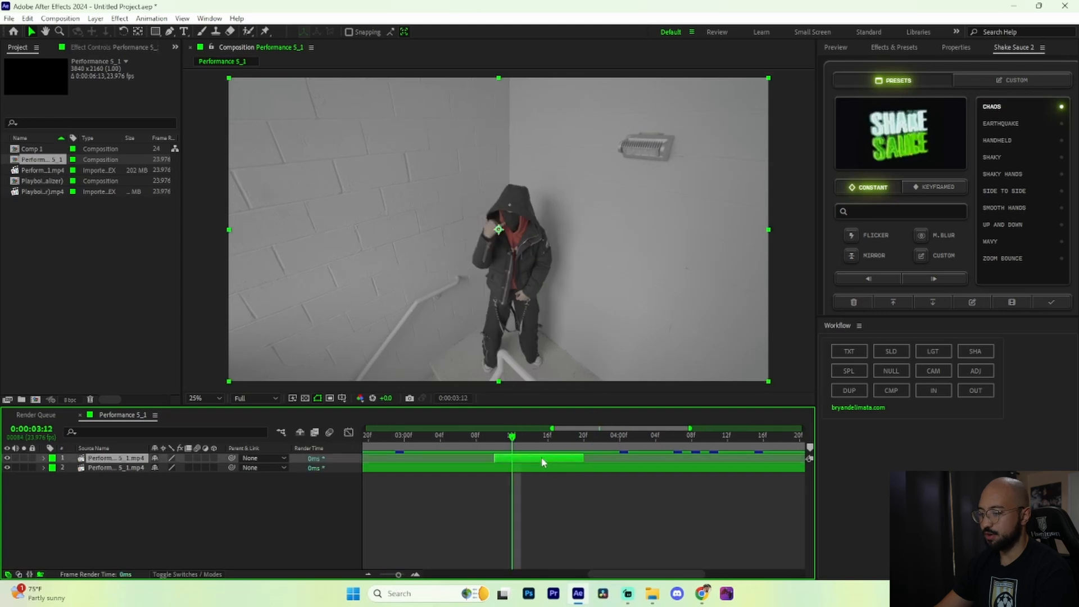
{"action": "right_click", "coordinate": [531, 458]}
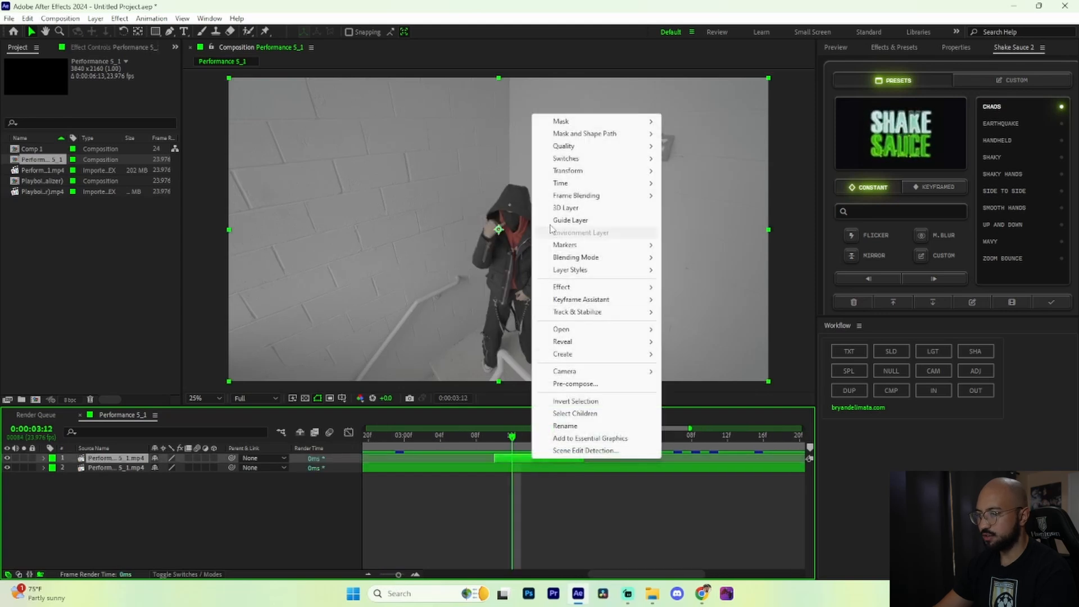
{"action": "mouse_move", "coordinate": [597, 187]}
{"action": "left_click", "coordinate": [703, 208]}
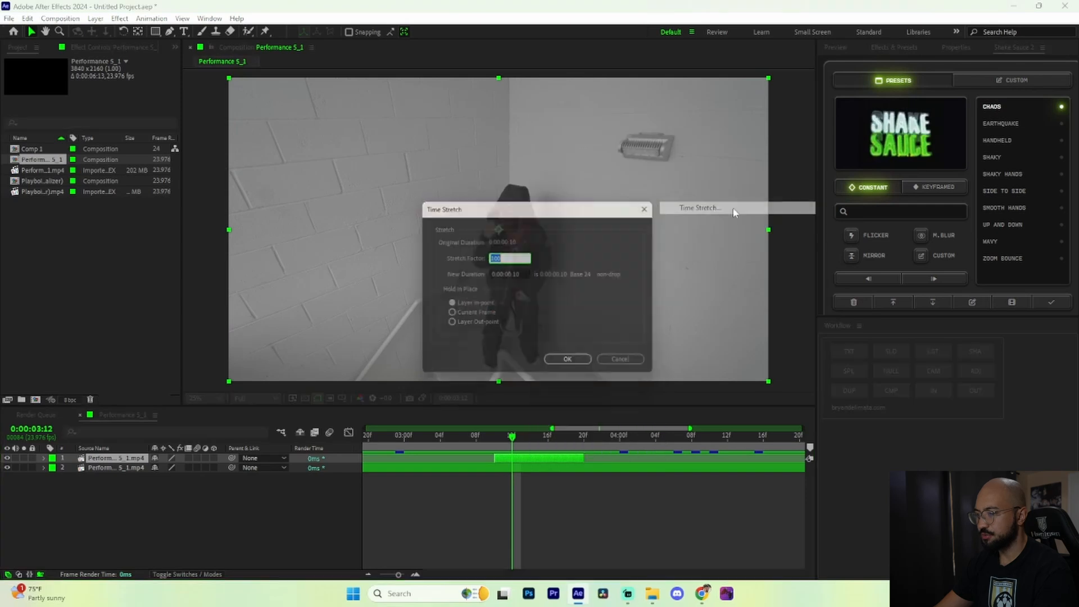
{"action": "left_click", "coordinate": [573, 365]}
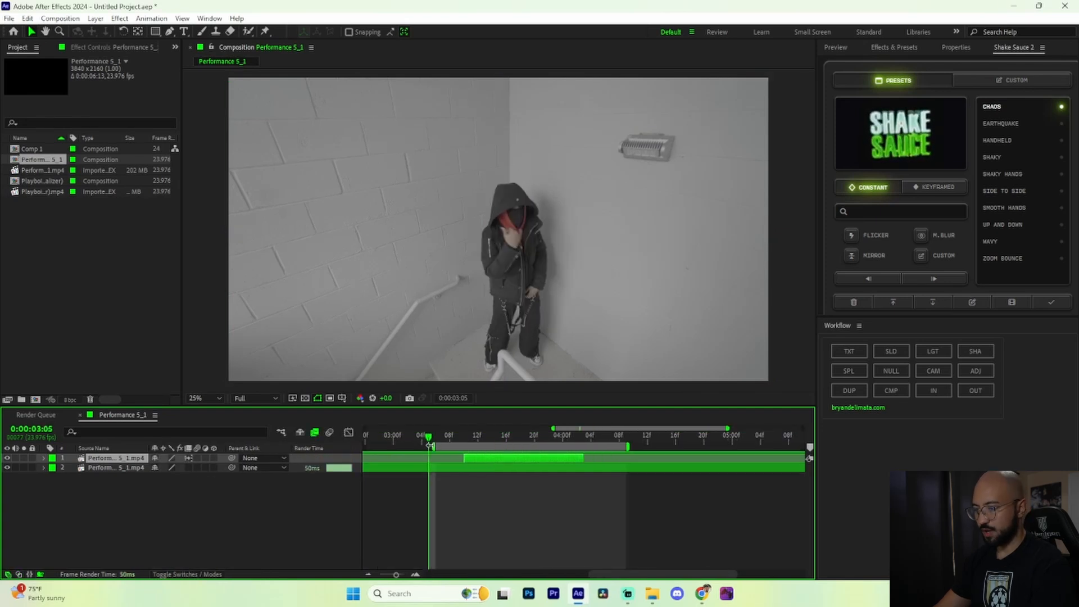
Step: Preview the stretched clip and keyframe its opacity from 0% at 0:00:03:10 to 100% at 0:00:03:13
{"action": "key", "text": "space"}
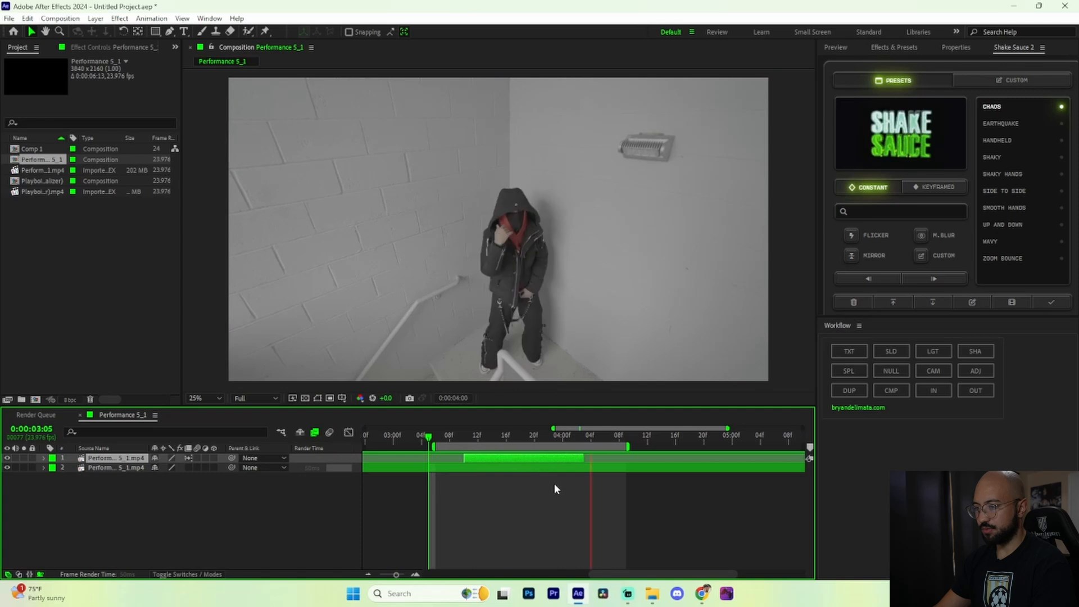
{"action": "key", "text": "space"}
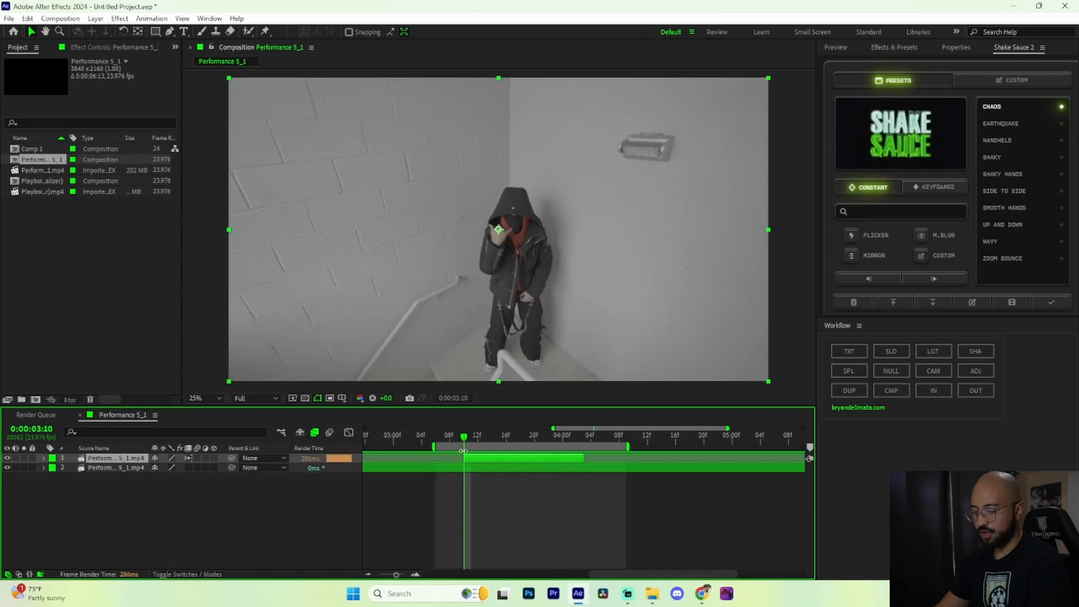
{"action": "key", "text": "t"}
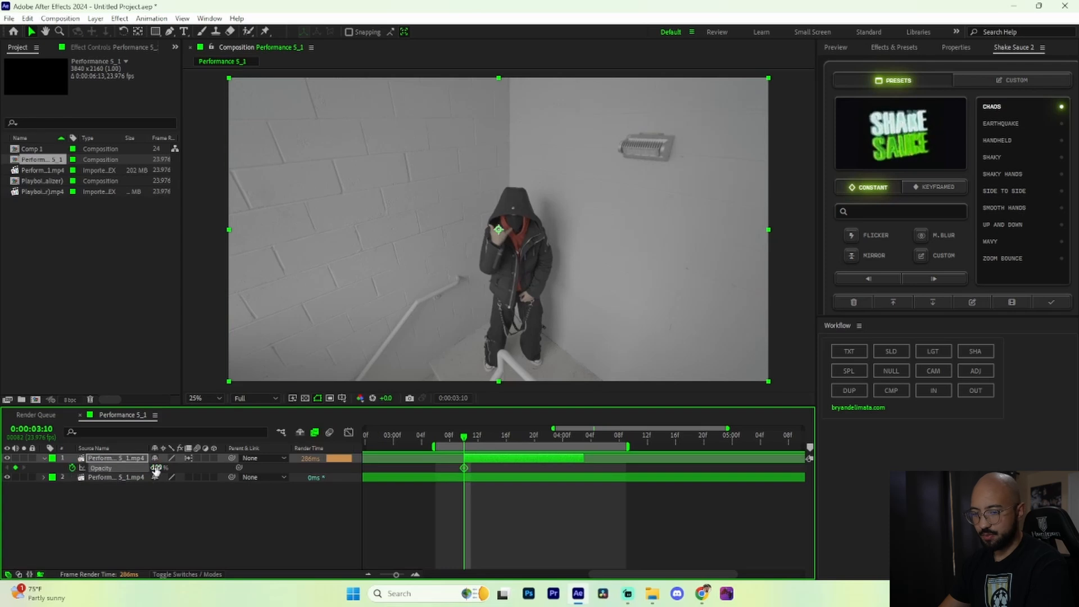
{"action": "key", "text": "Return"}
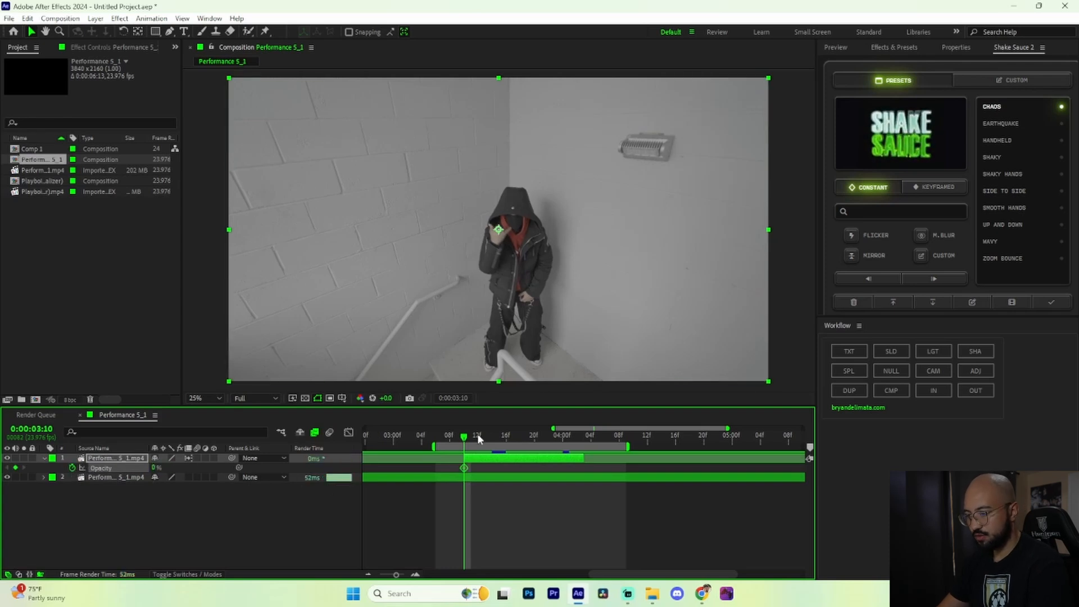
{"action": "left_click_drag", "start_coordinate": [466, 442], "coordinate": [486, 444]}
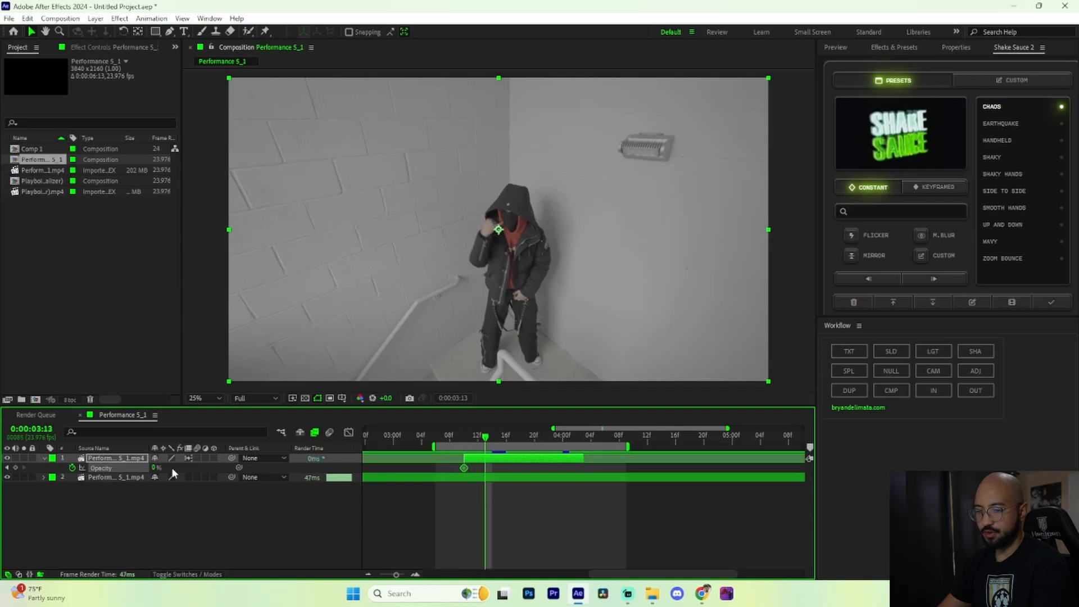
{"action": "left_click_drag", "start_coordinate": [155, 468], "coordinate": [211, 467]}
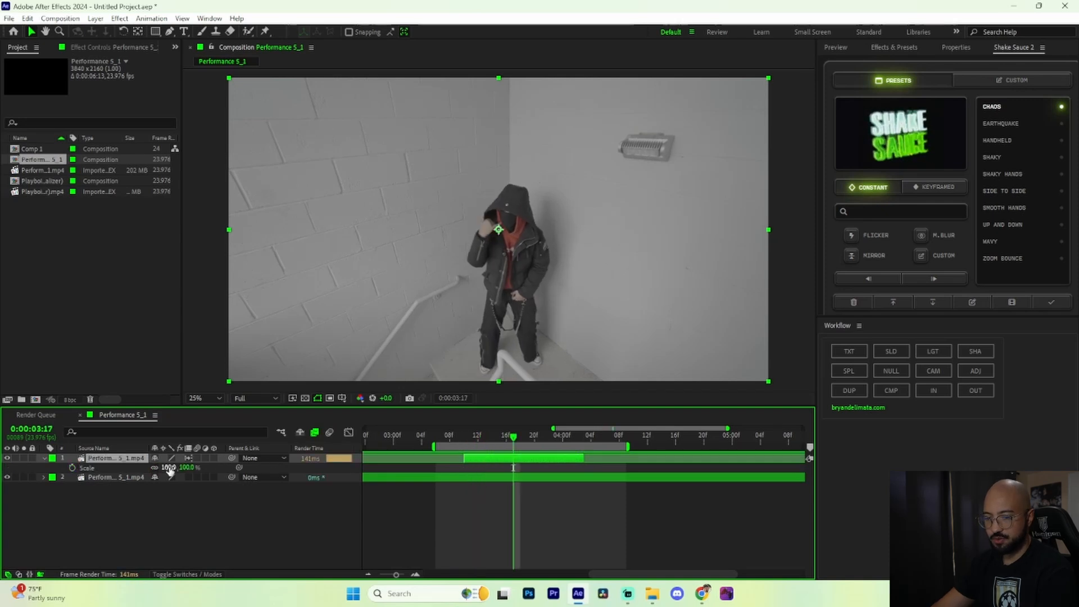
Step: Set the short upper clip's scale to 230% and preview the zoomed section
{"action": "key", "text": "Return"}
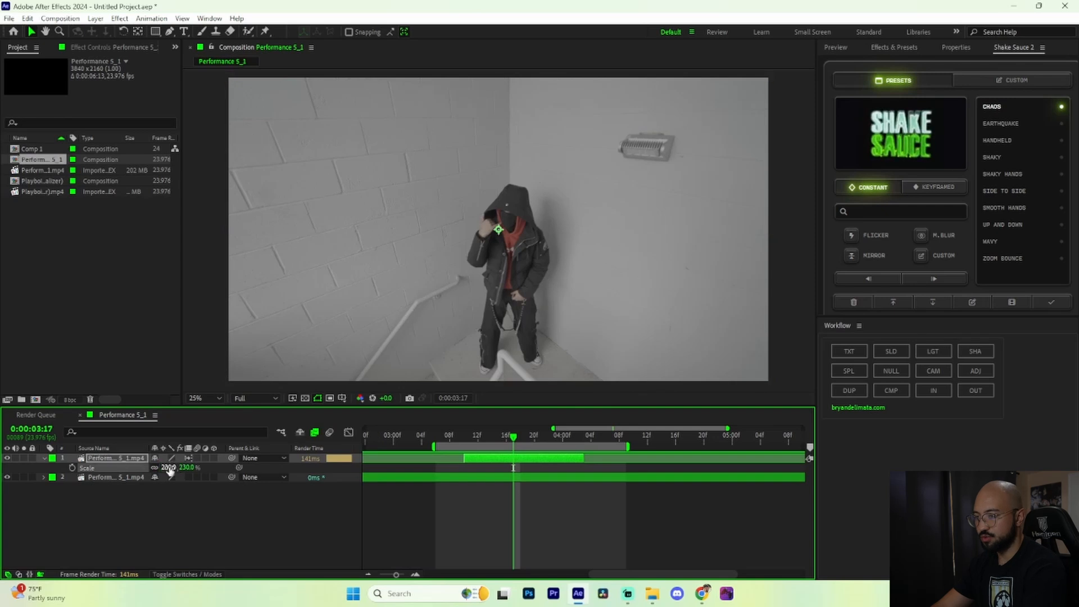
{"action": "left_click", "coordinate": [422, 437]}
{"action": "key", "text": "space"}
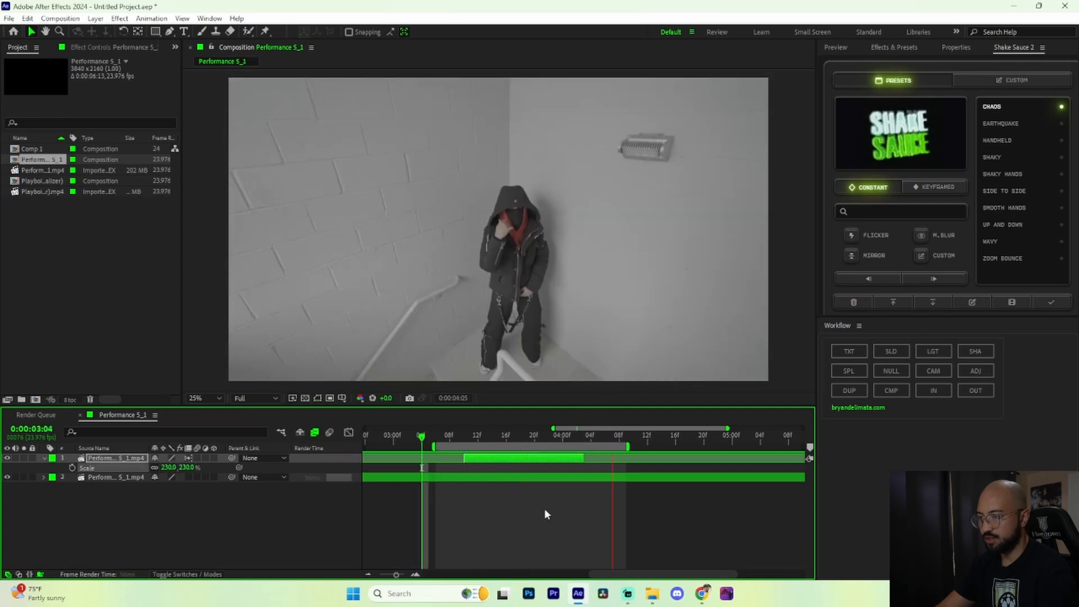
Step: Add an adjustment layer above the clips and cut away its part before 0:00:03:10
{"action": "right_click", "coordinate": [503, 517]}
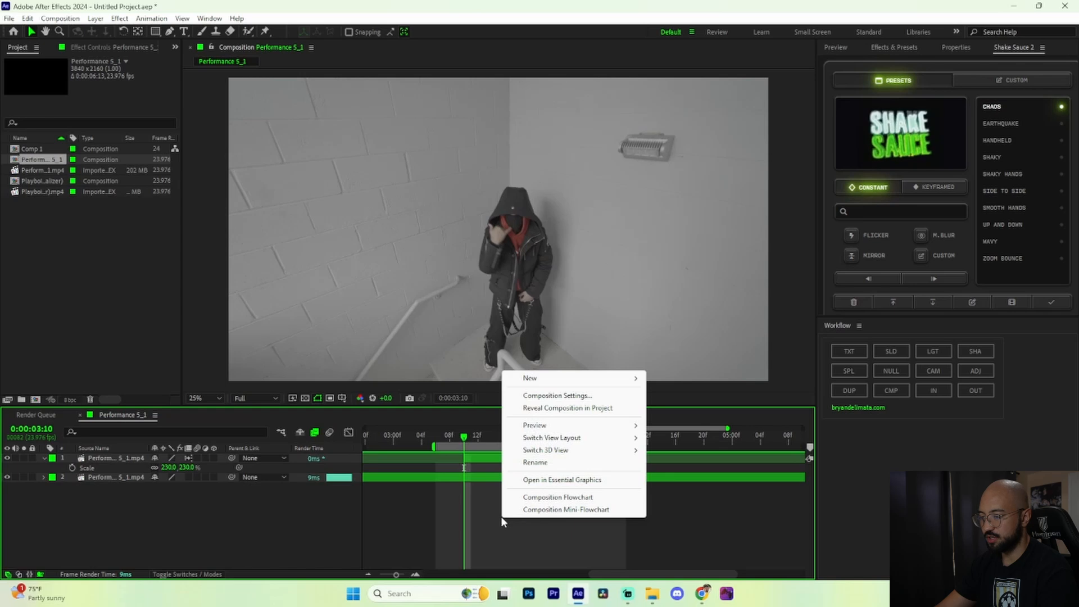
{"action": "mouse_move", "coordinate": [567, 386]}
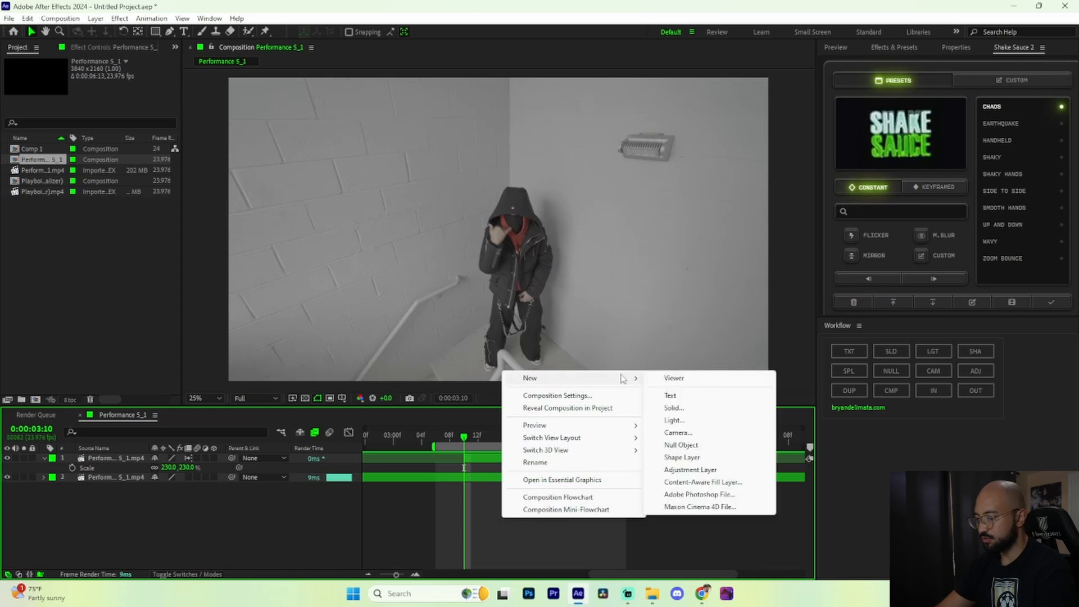
{"action": "left_click", "coordinate": [709, 470]}
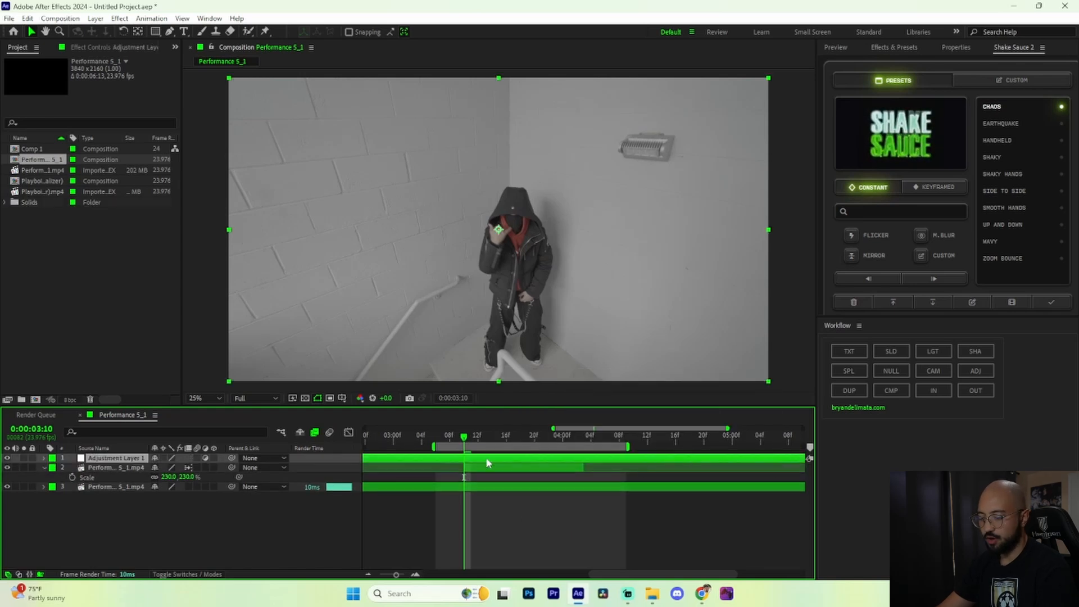
{"action": "key", "text": "ctrl+shift+d"}
{"action": "left_click", "coordinate": [442, 468]}
{"action": "key", "text": "Delete"}
Step: Split the adjustment layer at 0:00:04:03, where the short clip ends, and delete the part after it
{"action": "left_click_drag", "start_coordinate": [464, 437], "coordinate": [582, 454]}
{"action": "left_click", "coordinate": [598, 458]}
{"action": "key", "text": "ctrl+shift+d"}
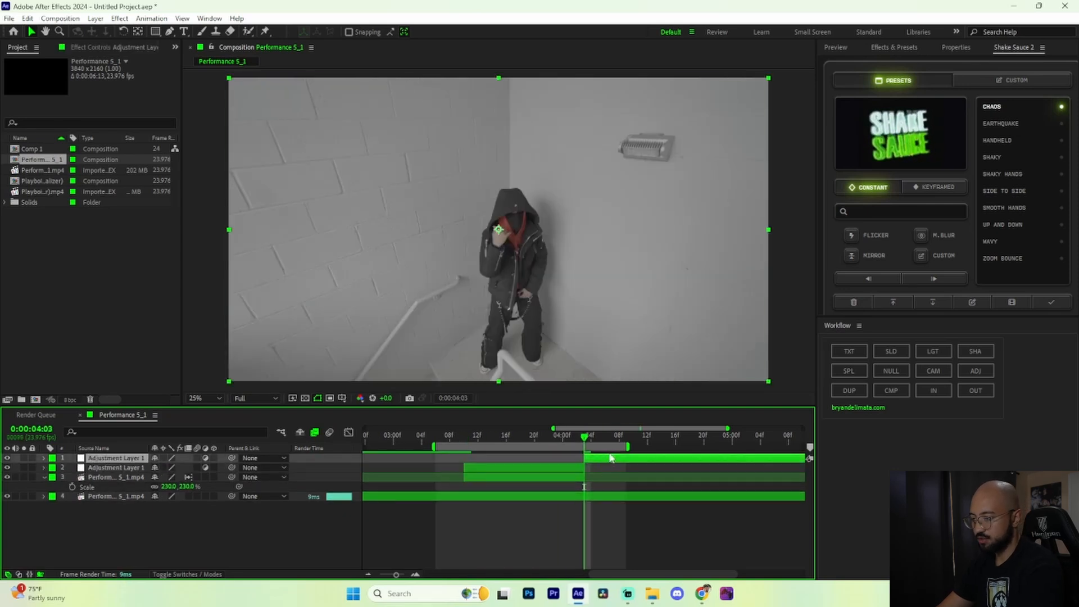
{"action": "key", "text": "Delete"}
Step: Apply the Exposure effect to the adjustment layer and add an Exposure keyframe of 0 at 0:00:03:10
{"action": "left_click", "coordinate": [506, 437]}
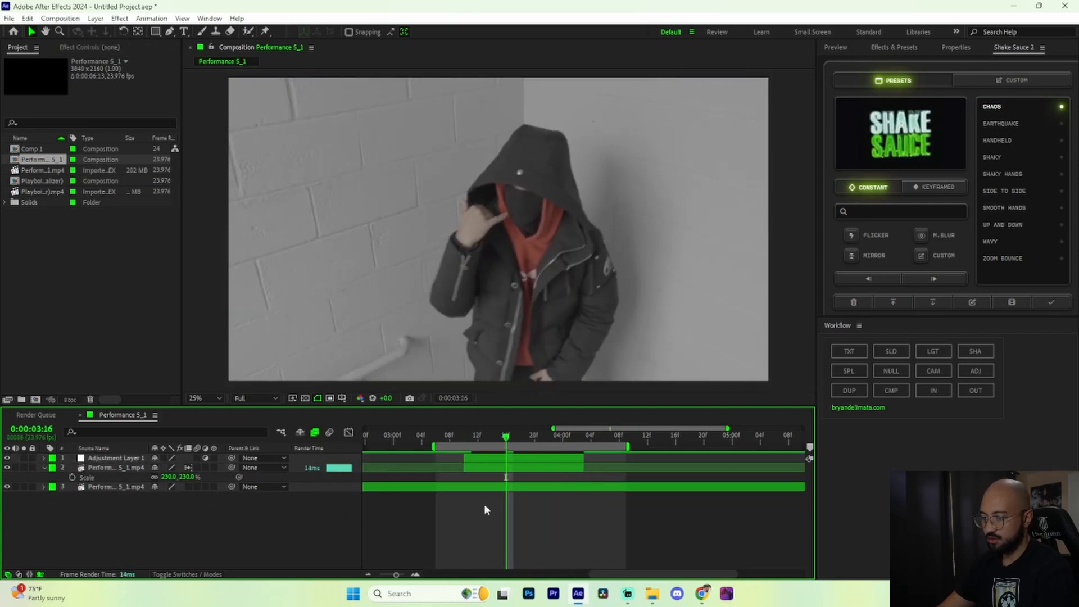
{"action": "left_click", "coordinate": [502, 459]}
{"action": "key", "text": "ctrl+space"}
{"action": "type", "text": "expos"}
{"action": "left_click", "coordinate": [453, 470]}
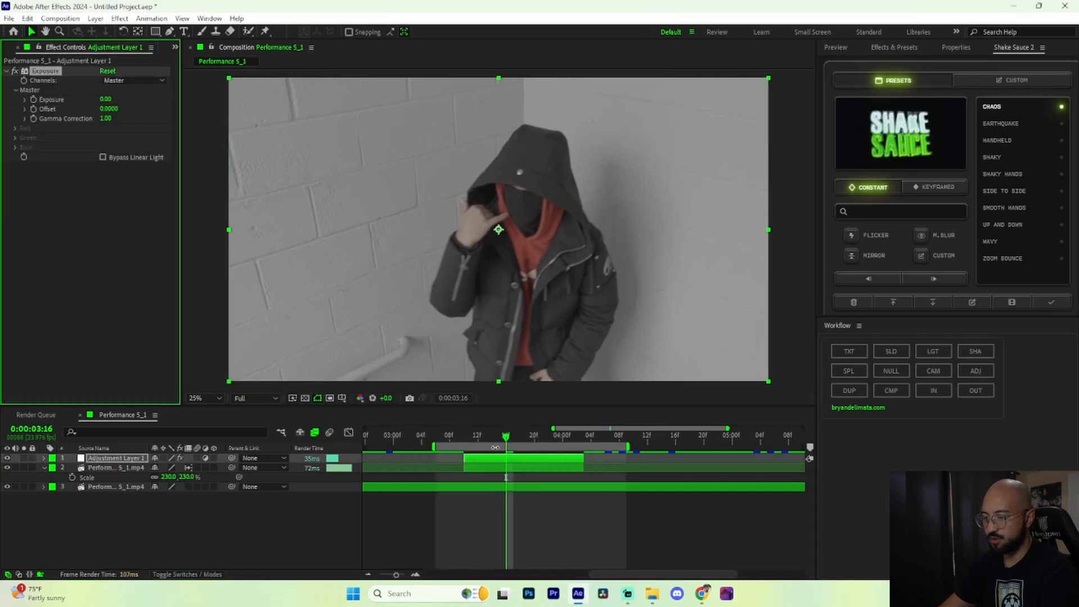
{"action": "left_click_drag", "start_coordinate": [505, 439], "coordinate": [463, 440]}
{"action": "left_click", "coordinate": [44, 121]}
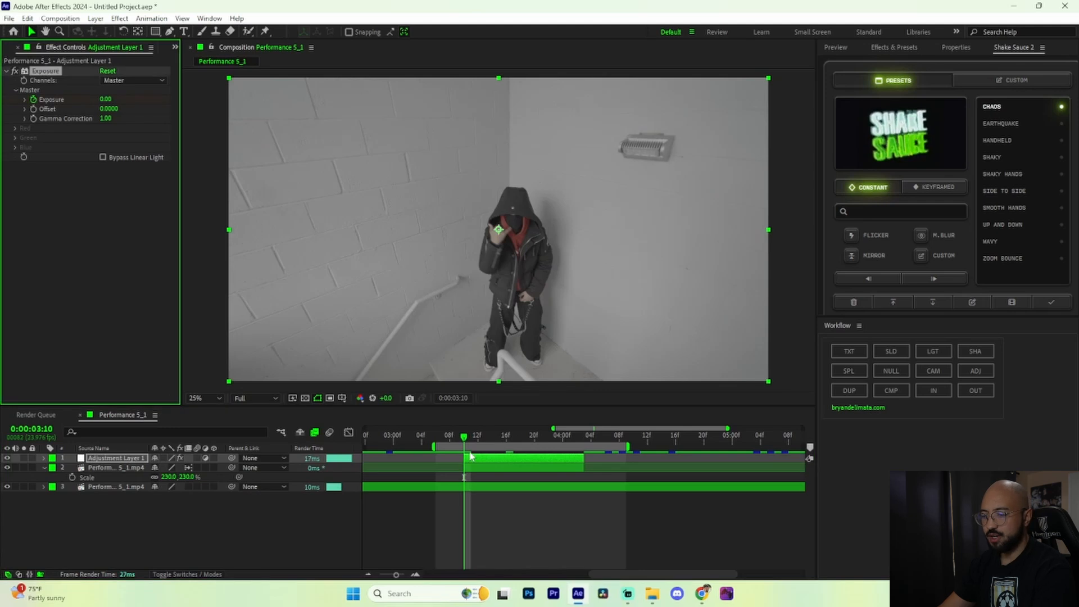
{"action": "key", "text": "u"}
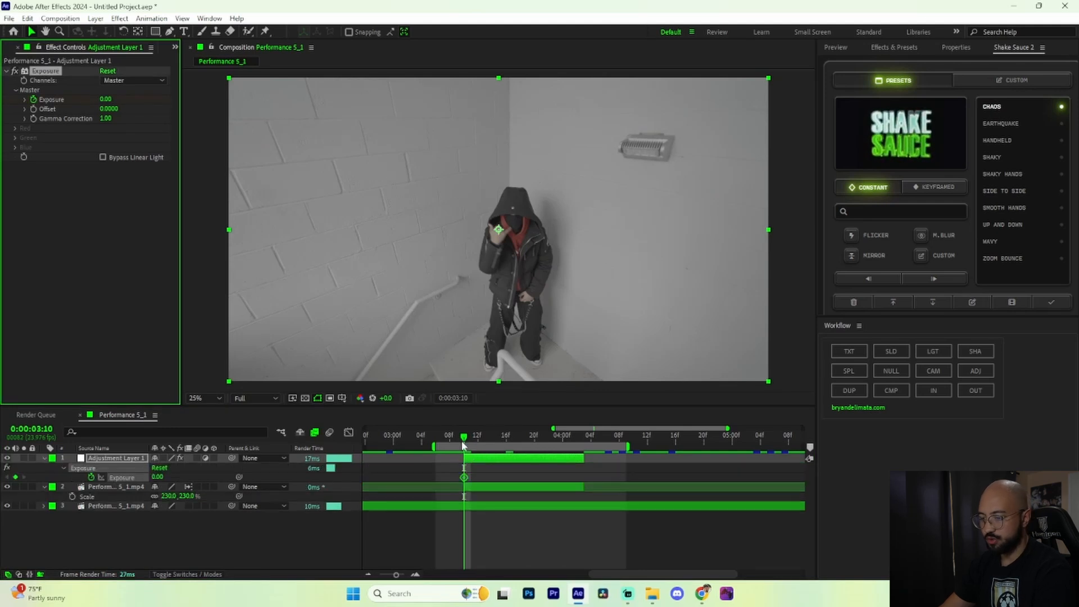
Step: Keyframe the adjustment layer's Exposure at 3 at 0:00:03:13, in line with the clip's second opacity keyframe
{"action": "left_click_drag", "start_coordinate": [463, 442], "coordinate": [485, 443]}
{"action": "left_click", "coordinate": [492, 487]}
{"action": "key", "text": "u"}
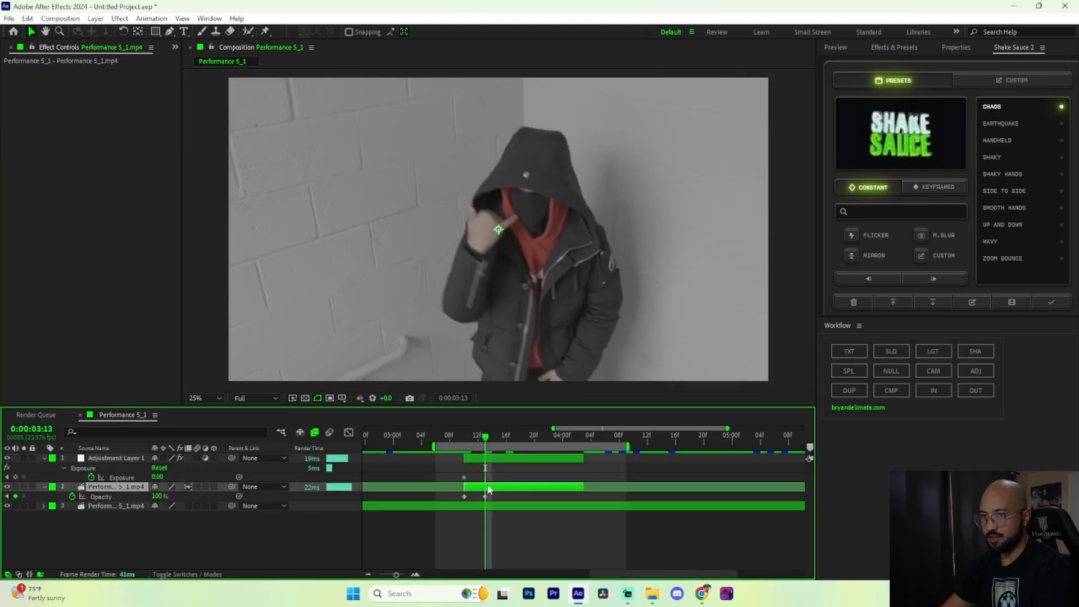
{"action": "left_click", "coordinate": [492, 457]}
{"action": "left_click", "coordinate": [106, 99]}
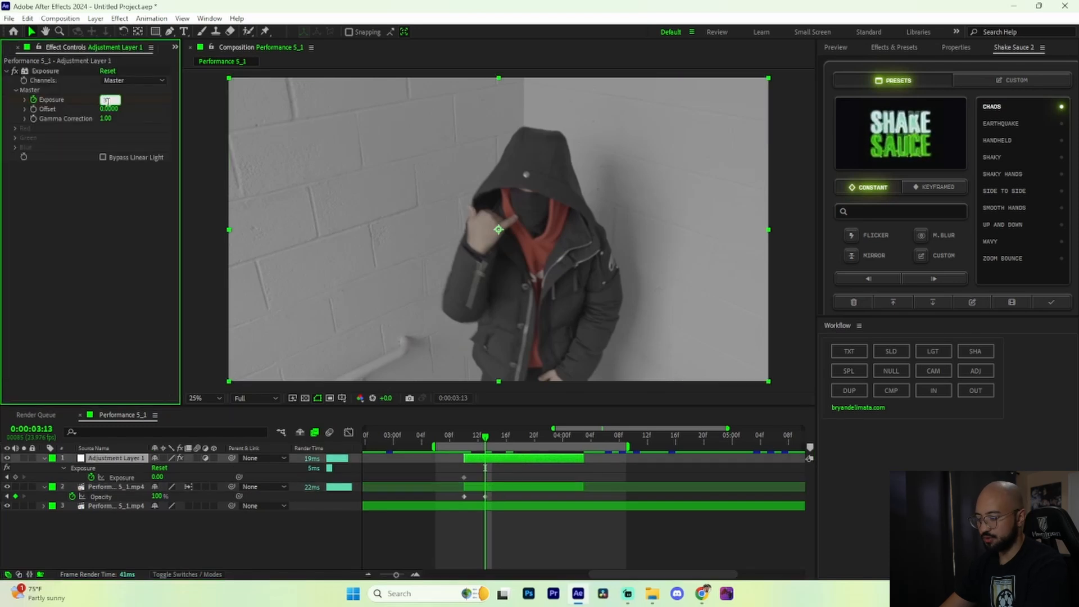
{"action": "type", "text": "3"}
{"action": "key", "text": "Return"}
Step: Return the adjustment layer's Exposure to 0 at 0:00:03:16 and preview the flash
{"action": "left_click", "coordinate": [489, 462]}
{"action": "key", "text": "Page_Down"}
{"action": "key", "text": "Page_Down"}
{"action": "key", "text": "Page_Down"}
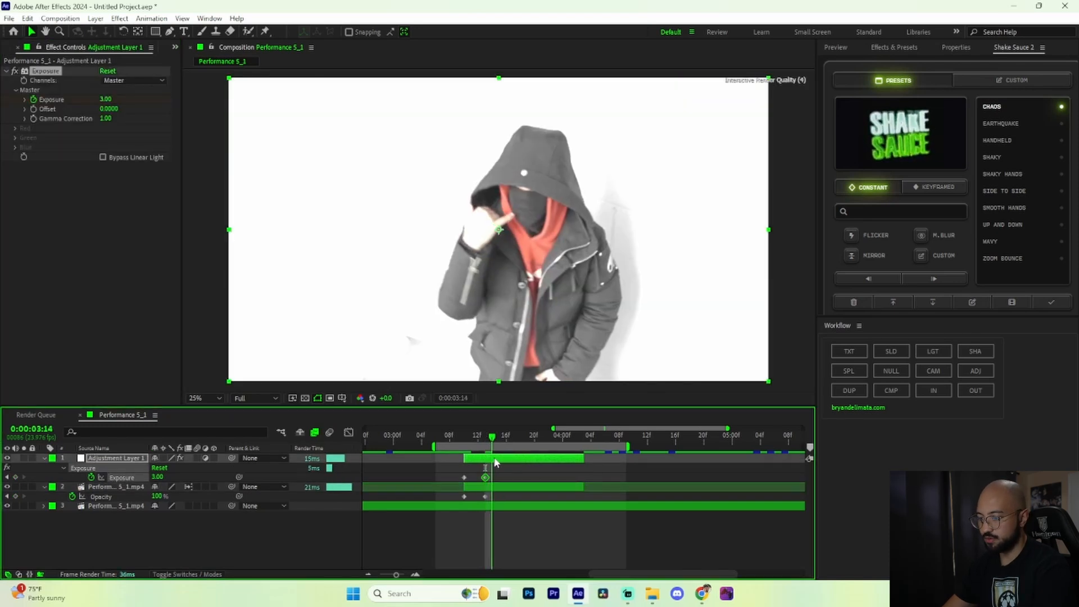
{"action": "left_click", "coordinate": [106, 99]}
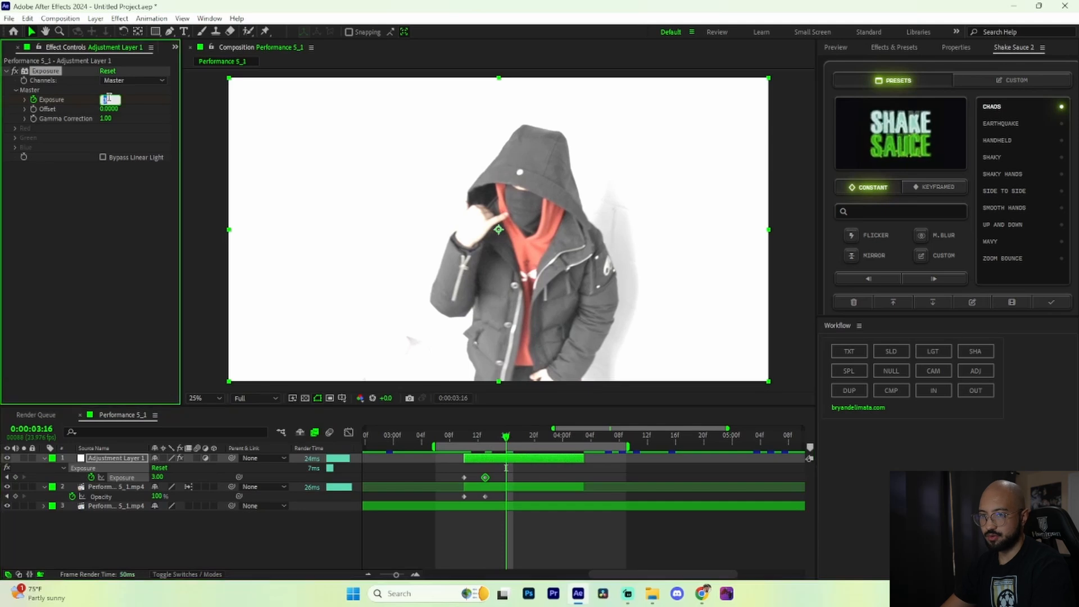
{"action": "type", "text": "0"}
{"action": "key", "text": "Return"}
{"action": "key", "text": "space"}
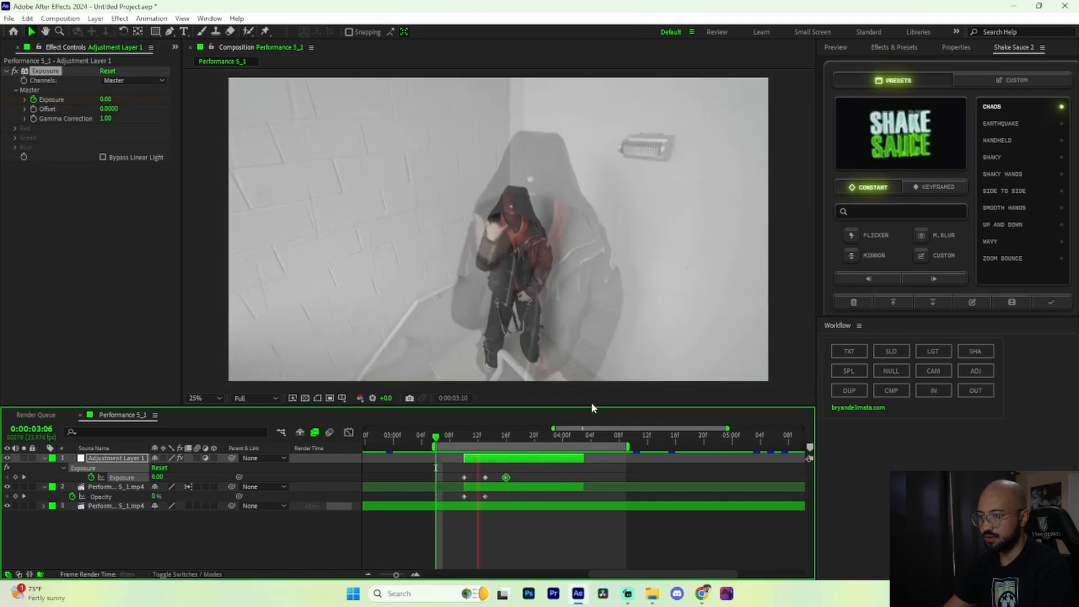
Step: Add Gaussian Blur to the adjustment layer and start a Blurriness keyframe of 0 at 0:00:03:10
{"action": "key", "text": "ctrl+space"}
{"action": "type", "text": "gaus"}
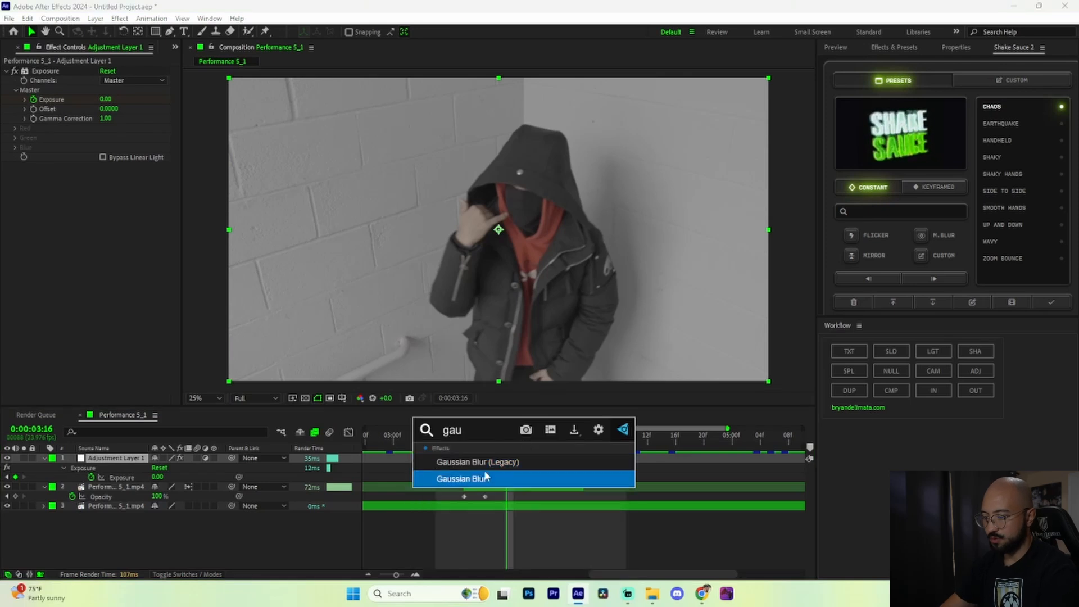
{"action": "left_click", "coordinate": [491, 474]}
{"action": "left_click_drag", "start_coordinate": [513, 443], "coordinate": [464, 437]}
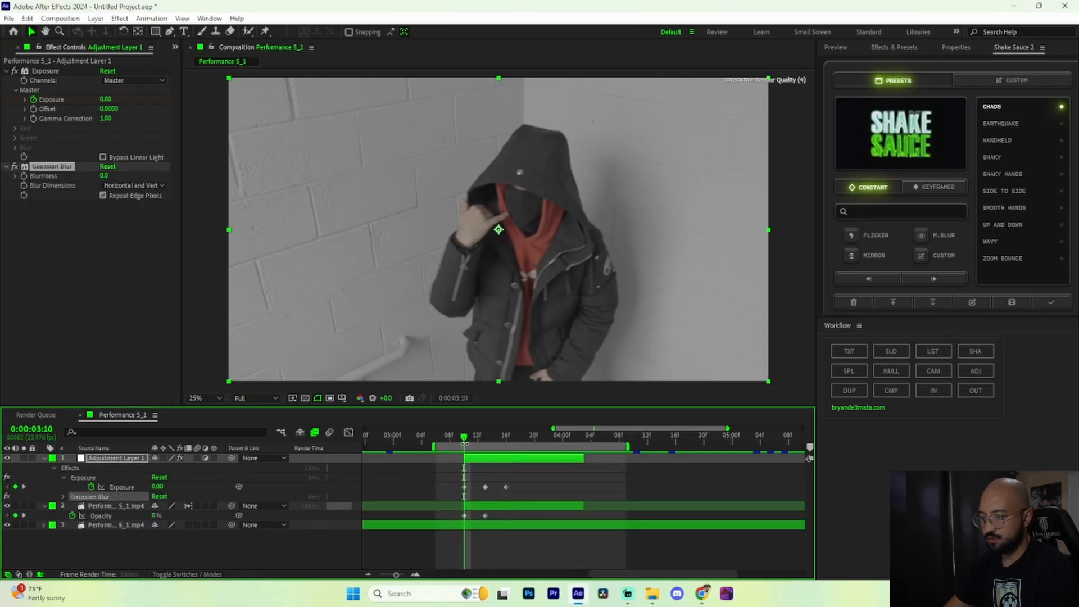
{"action": "left_click", "coordinate": [24, 176]}
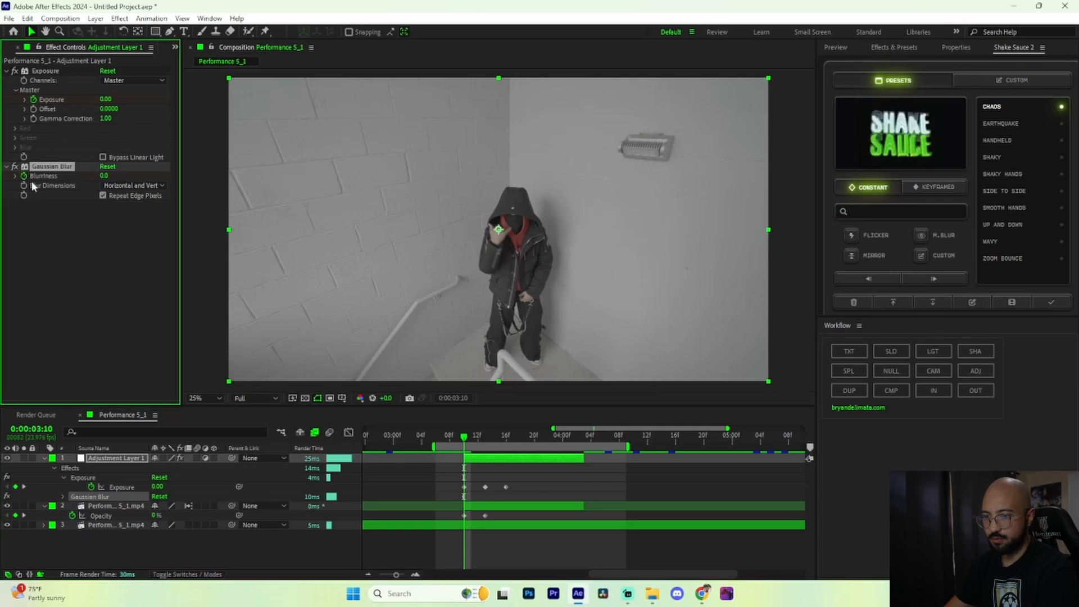
Step: Keyframe the Gaussian Blur's Blurriness at 120 at 0:00:03:13
{"action": "left_click_drag", "start_coordinate": [467, 438], "coordinate": [486, 439]}
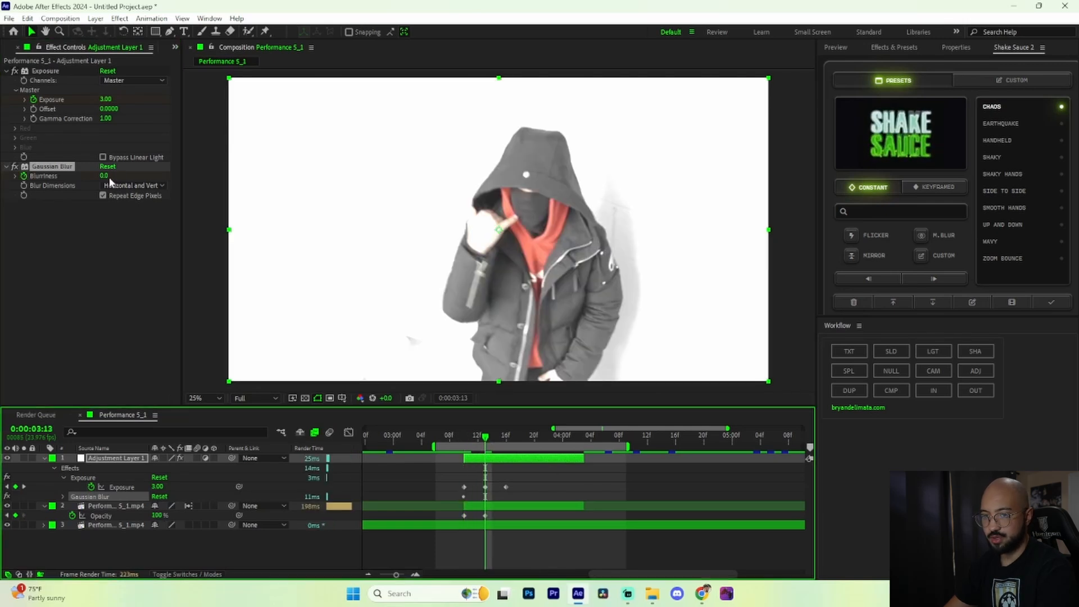
{"action": "left_click", "coordinate": [105, 176]}
{"action": "type", "text": "150"}
{"action": "key", "text": "Return"}
{"action": "type", "text": "120"}
{"action": "key", "text": "Return"}
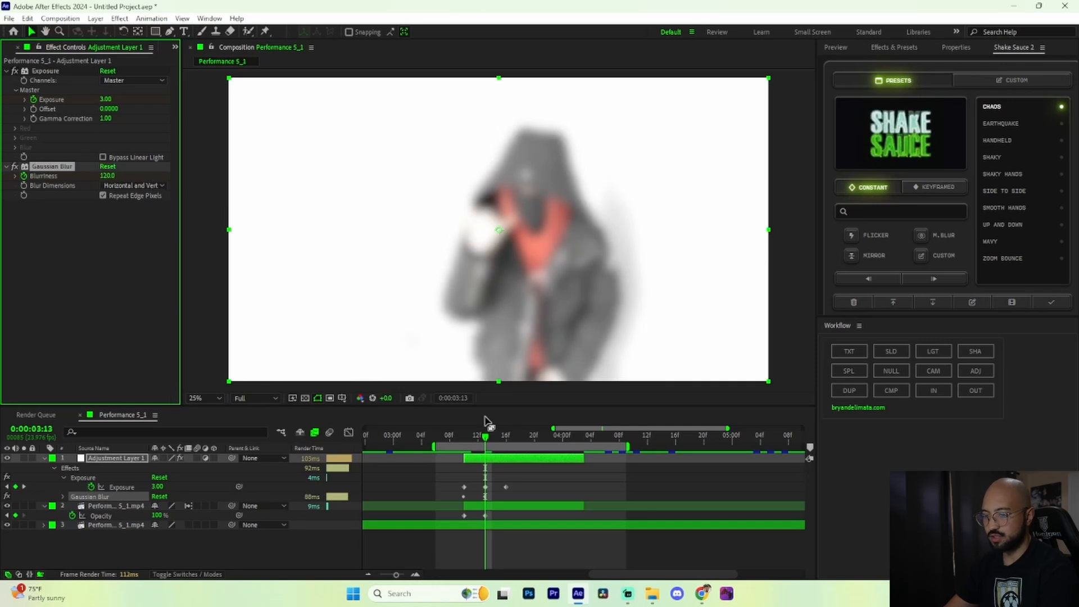
Step: Bring the Blurriness back to 0 at 0:00:03:17 and preview the blur flash
{"action": "left_click_drag", "start_coordinate": [488, 441], "coordinate": [518, 444]}
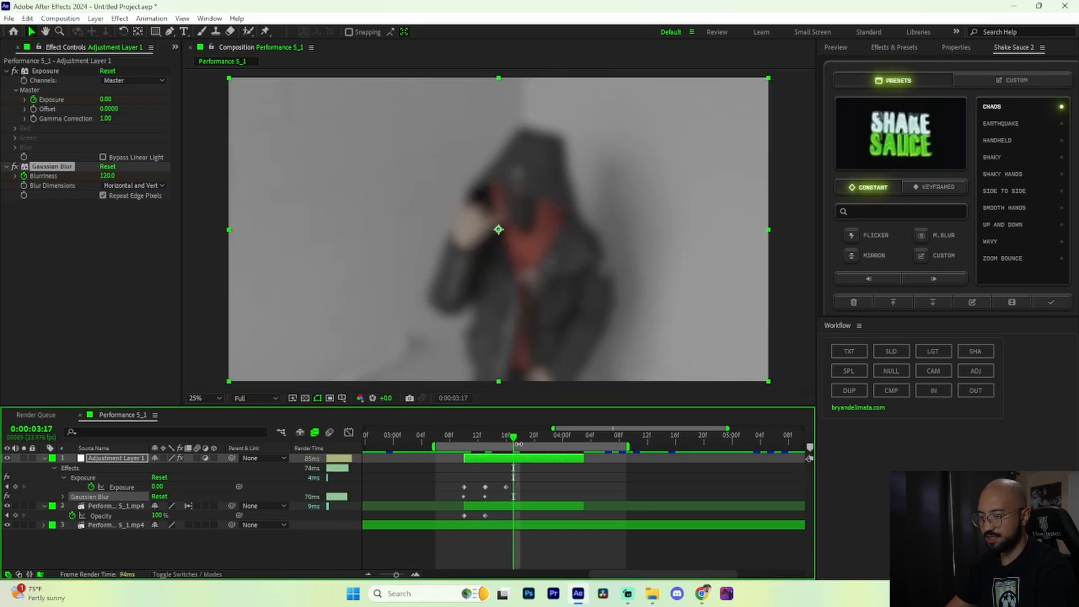
{"action": "key", "text": "space"}
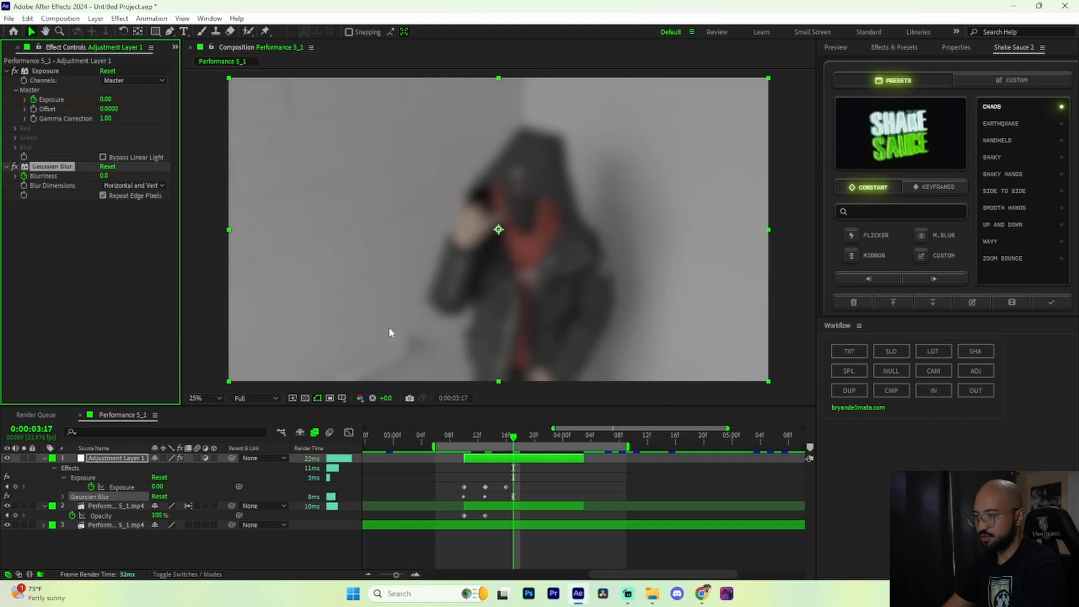
{"action": "key", "text": "space"}
Step: Extend the duplicated clip's end to 0:00:04:05 and add a 100% Opacity keyframe at 0:00:04:01
{"action": "left_click_drag", "start_coordinate": [557, 454], "coordinate": [598, 506]}
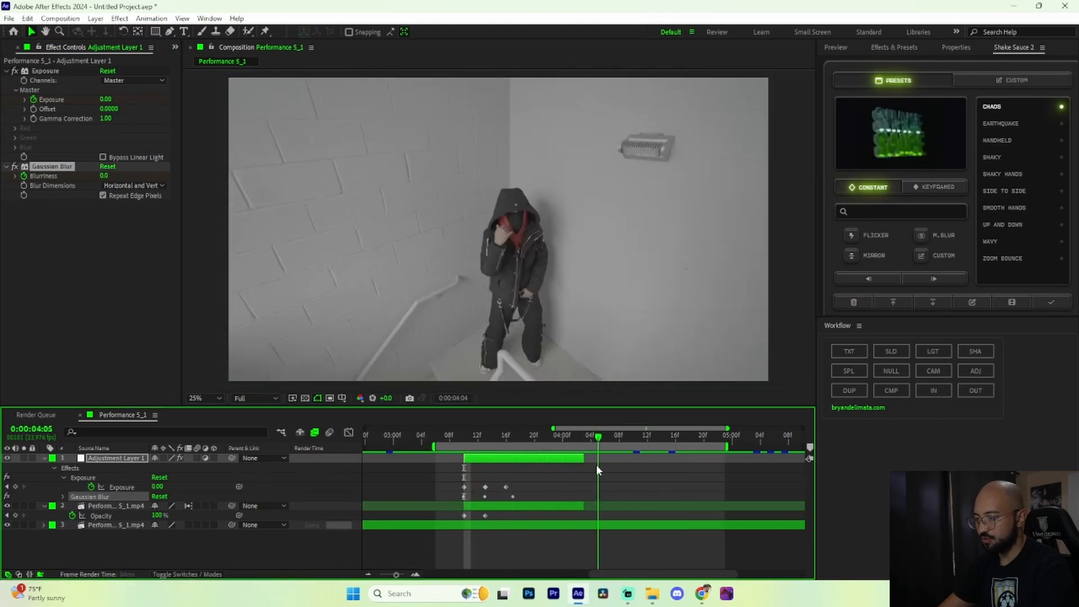
{"action": "left_click", "coordinate": [581, 506]}
{"action": "key", "text": "Page_Down"}
{"action": "key", "text": "t"}
{"action": "key", "text": "t"}
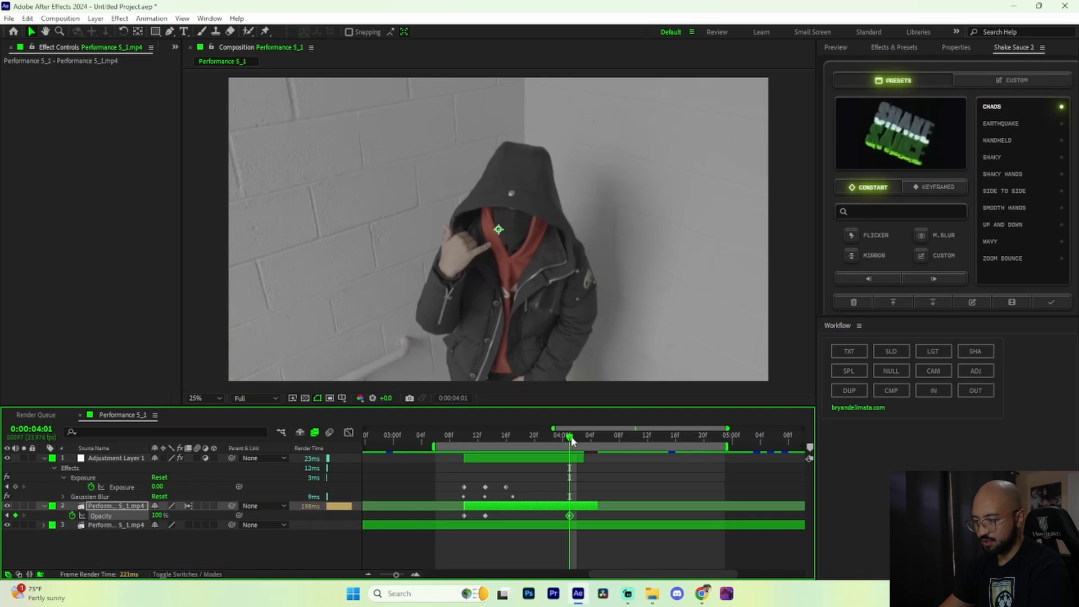
Step: Keyframe the duplicated clip's Opacity at 0% at 0:00:04:05 and preview the fade-out
{"action": "left_click_drag", "start_coordinate": [570, 440], "coordinate": [598, 438]}
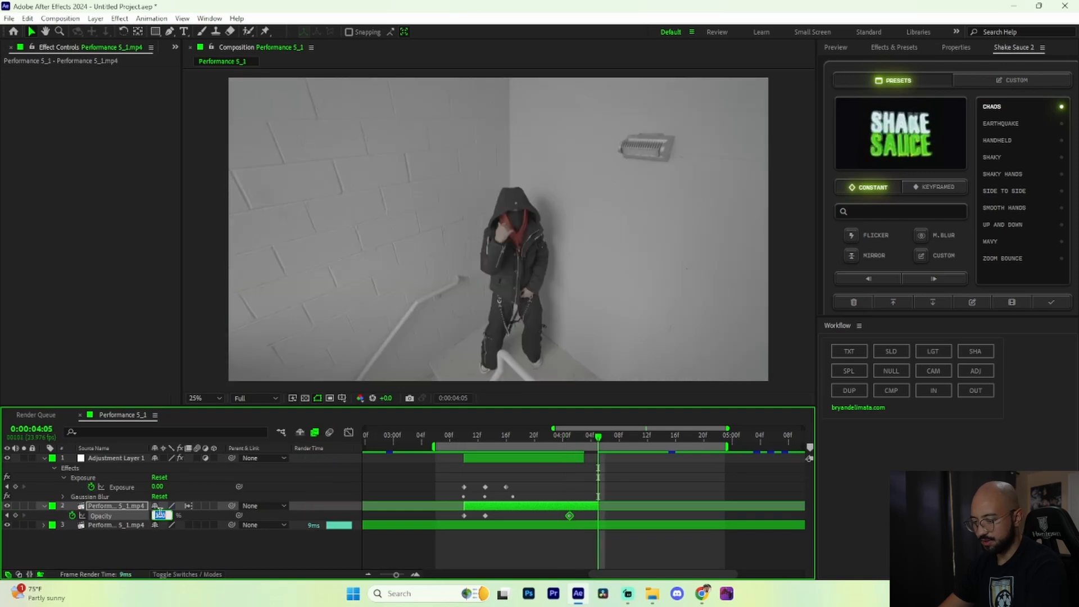
{"action": "key", "text": "Return"}
{"action": "key", "text": "space"}
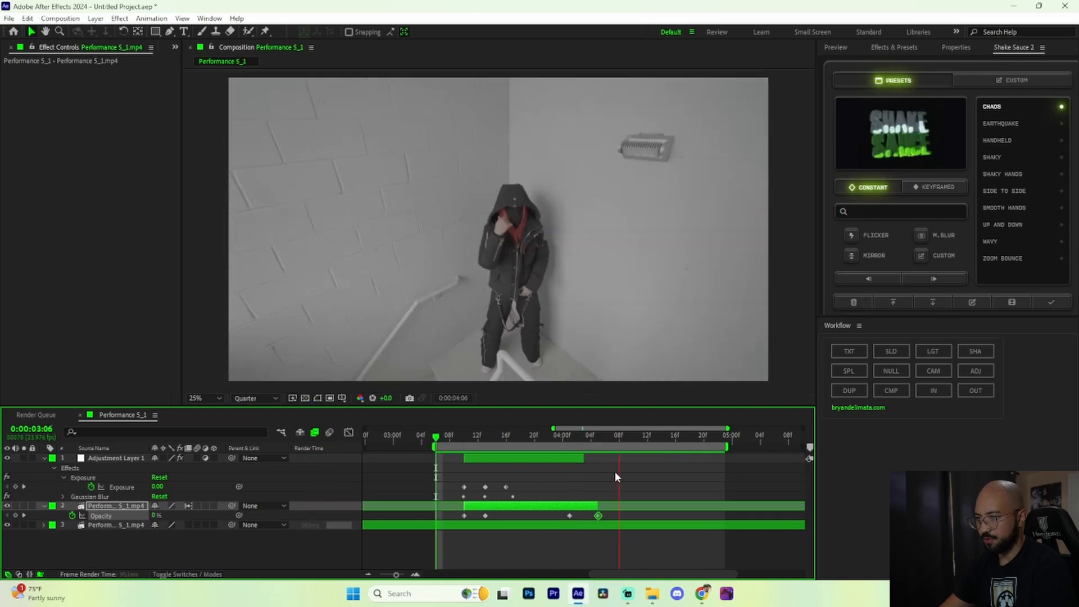
{"action": "key", "text": "space"}
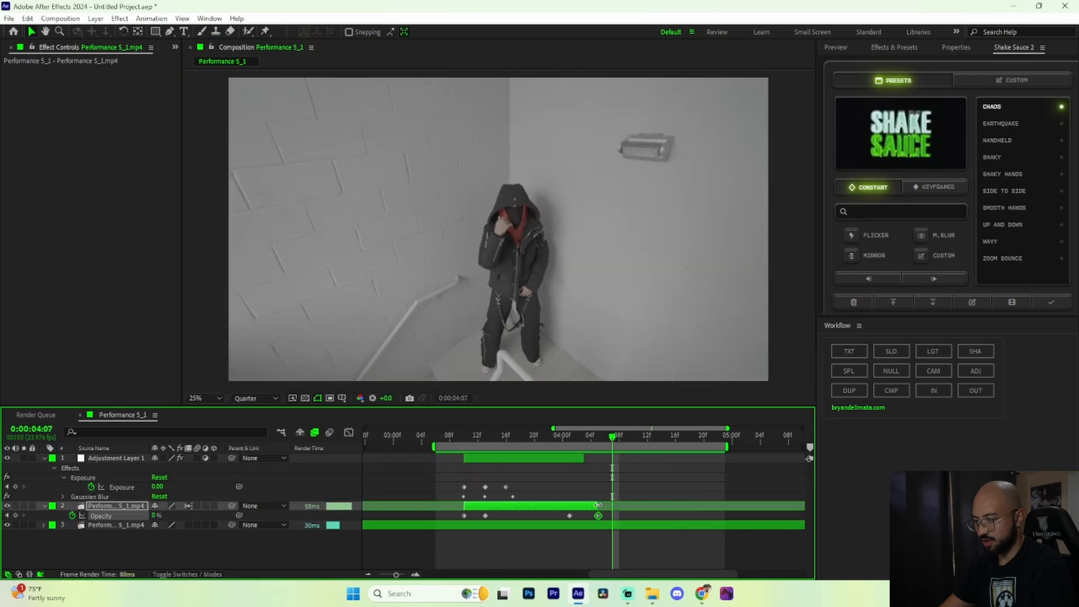
Step: Extend the duplicated clip to 0:00:04:09, shift its two fade-out keyframes four frames later, and preview
{"action": "left_click_drag", "start_coordinate": [600, 506], "coordinate": [608, 506]}
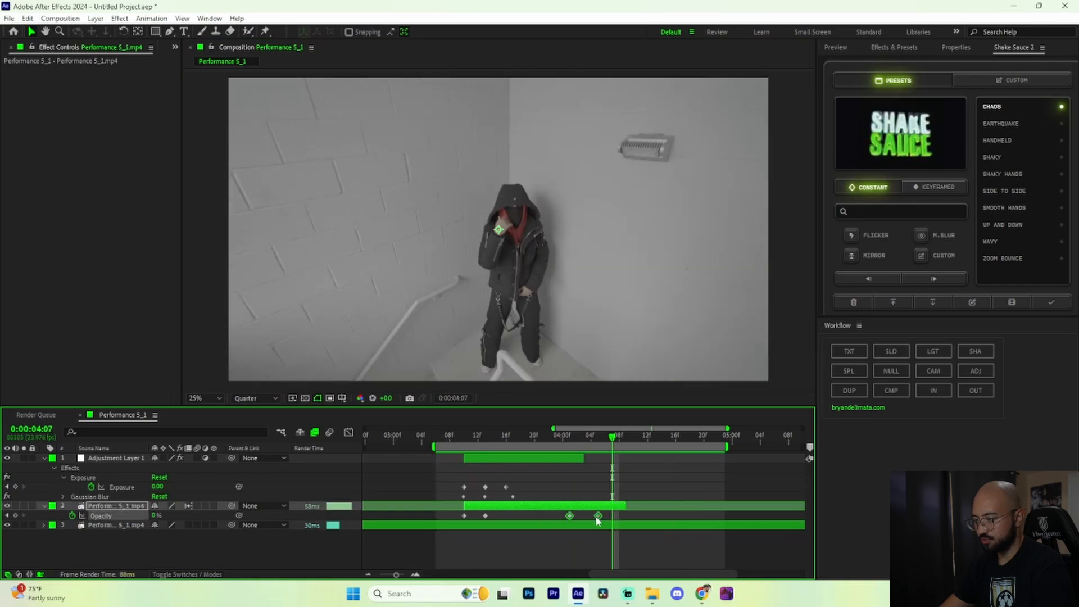
{"action": "left_click_drag", "start_coordinate": [623, 518], "coordinate": [631, 517]}
{"action": "key", "text": "space"}
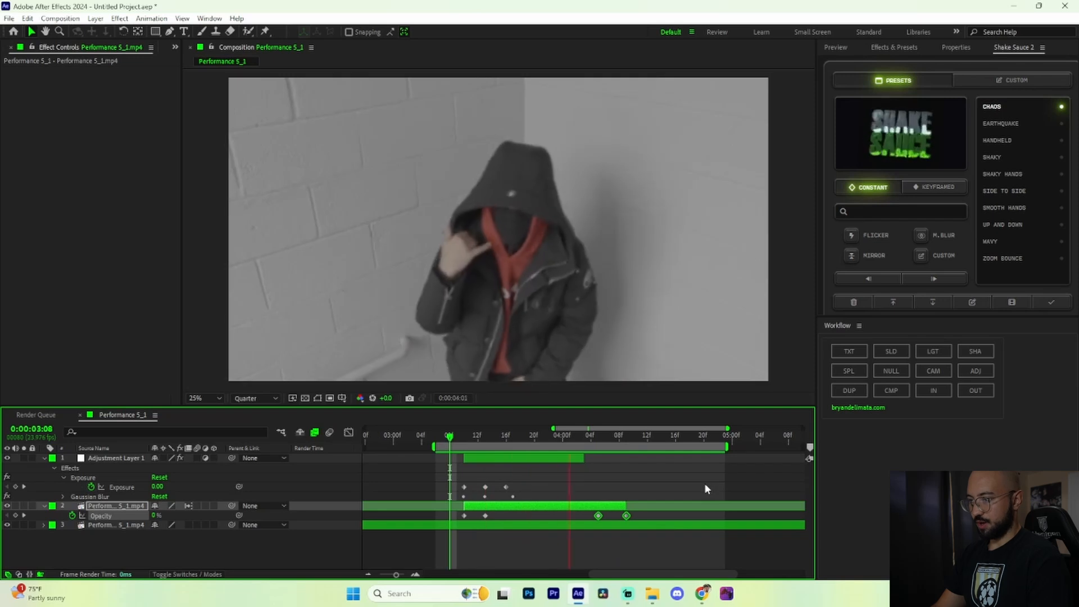
Step: Duplicate the adjustment layer, move the copy to start at 0:00:04:03 over the clip's fade-out, and preview the second flash
{"action": "left_click", "coordinate": [507, 460]}
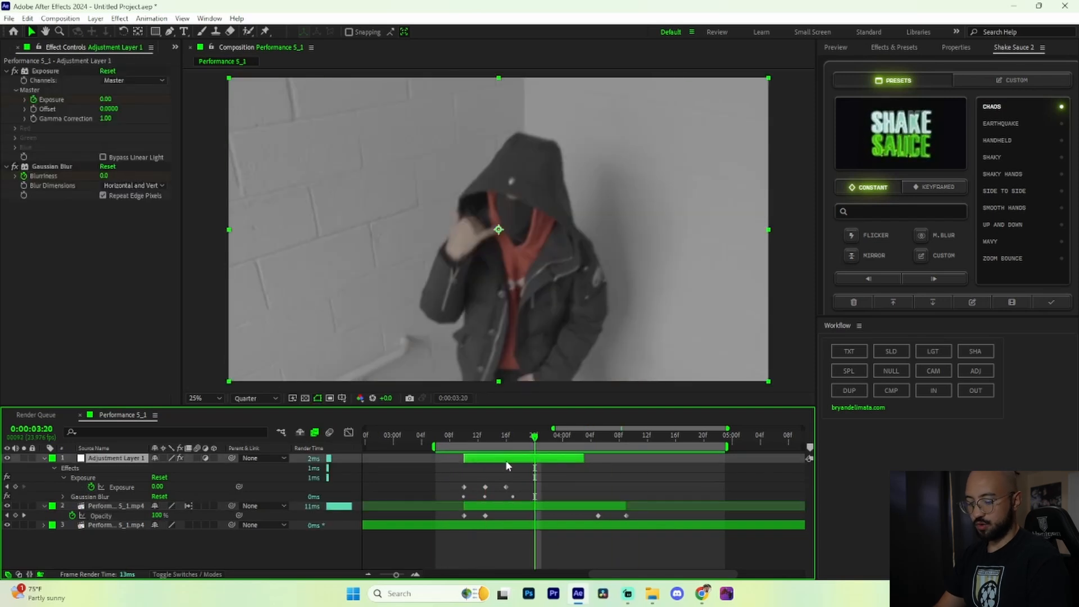
{"action": "key", "text": "ctrl+d"}
{"action": "left_click_drag", "start_coordinate": [515, 458], "coordinate": [642, 458]}
{"action": "key", "text": "u"}
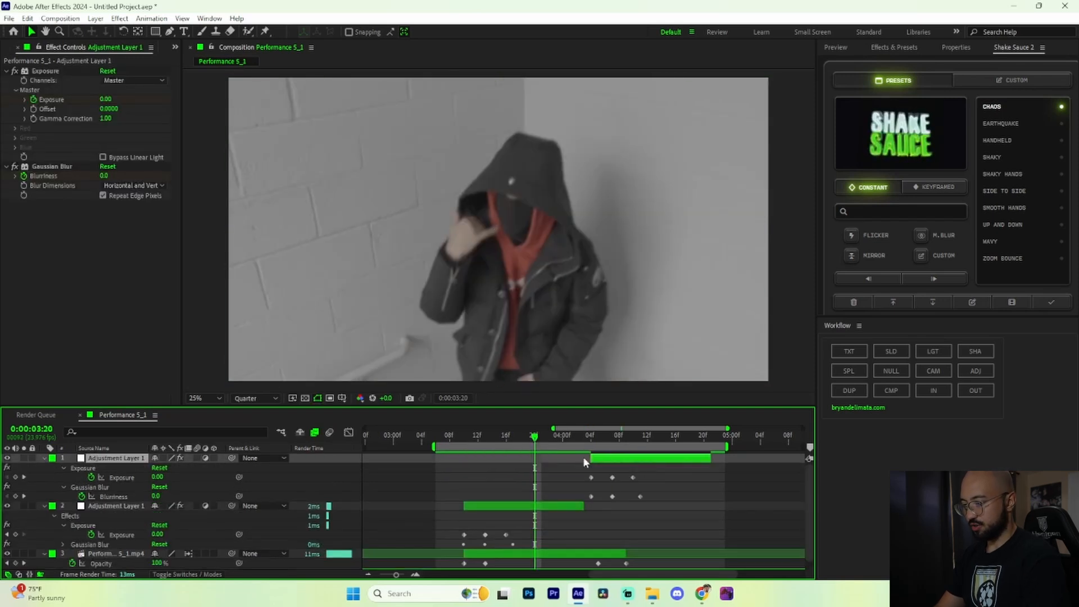
{"action": "left_click_drag", "start_coordinate": [536, 440], "coordinate": [603, 462]}
{"action": "key", "text": "space"}
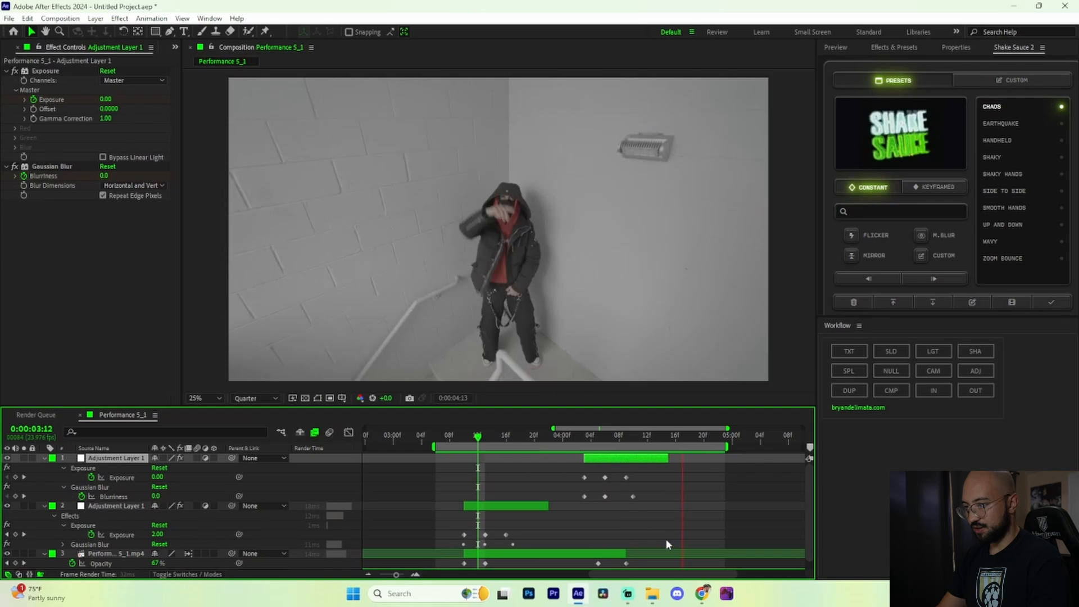
Step: Collapse the layer properties and precompose both adjustment layers and both performance clips into one composition
{"action": "key", "text": "u"}
{"action": "left_click", "coordinate": [505, 464], "text": "shift"}
{"action": "left_click", "coordinate": [524, 475], "text": "shift"}
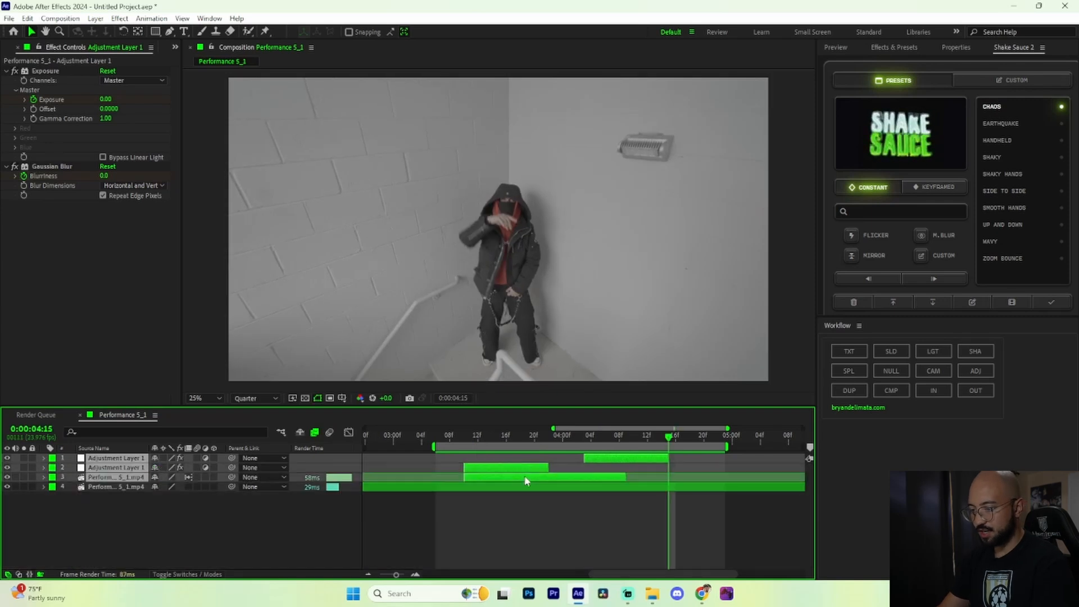
{"action": "left_click", "coordinate": [533, 488], "text": "shift"}
{"action": "left_click", "coordinate": [888, 391]}
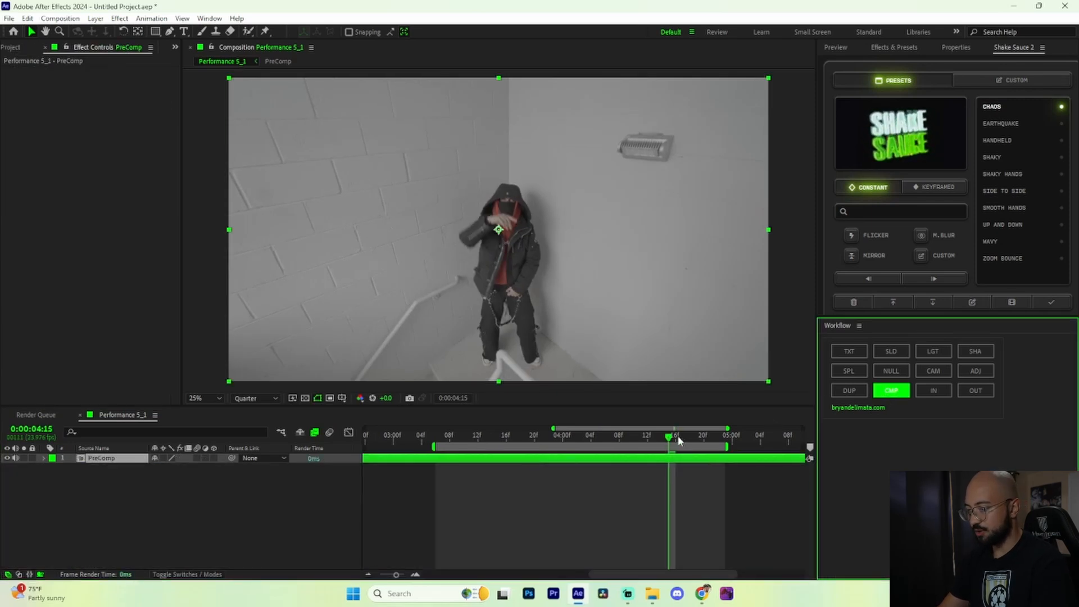
Step: Split the precomposed layer at 0:00:04:10 and 0:00:03:10
{"action": "left_click_drag", "start_coordinate": [423, 453], "coordinate": [634, 465]}
{"action": "key", "text": "ctrl+shift+d"}
{"action": "key", "text": "ctrl+shift+d"}
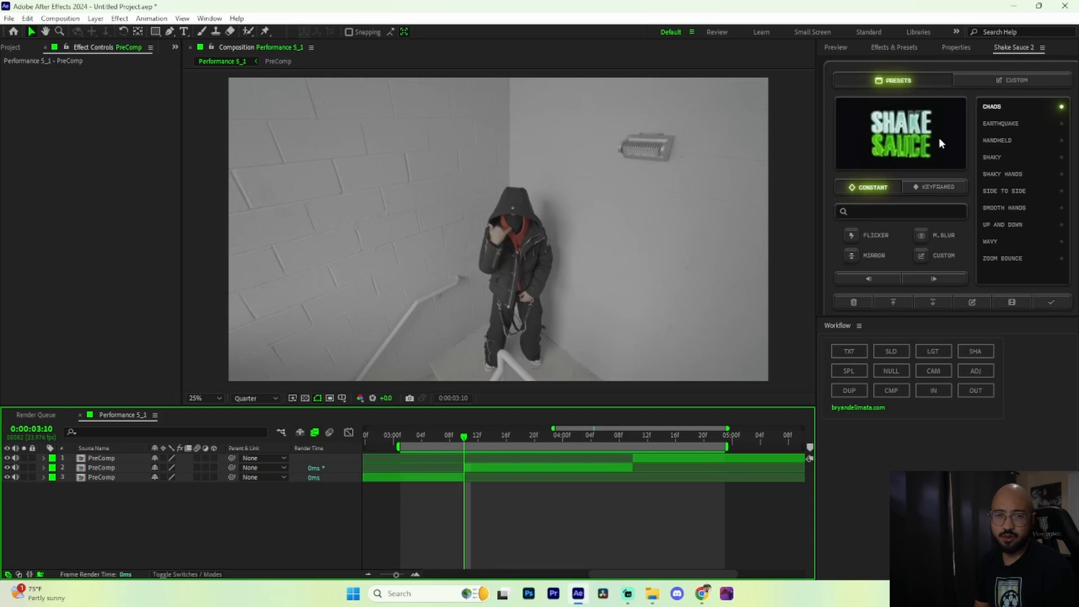
Step: Apply the keyframed Twitch shake preset from Shake Sauce 2 at 0:00:03:10 and preview it from 0:00:03:05
{"action": "left_click", "coordinate": [956, 187]}
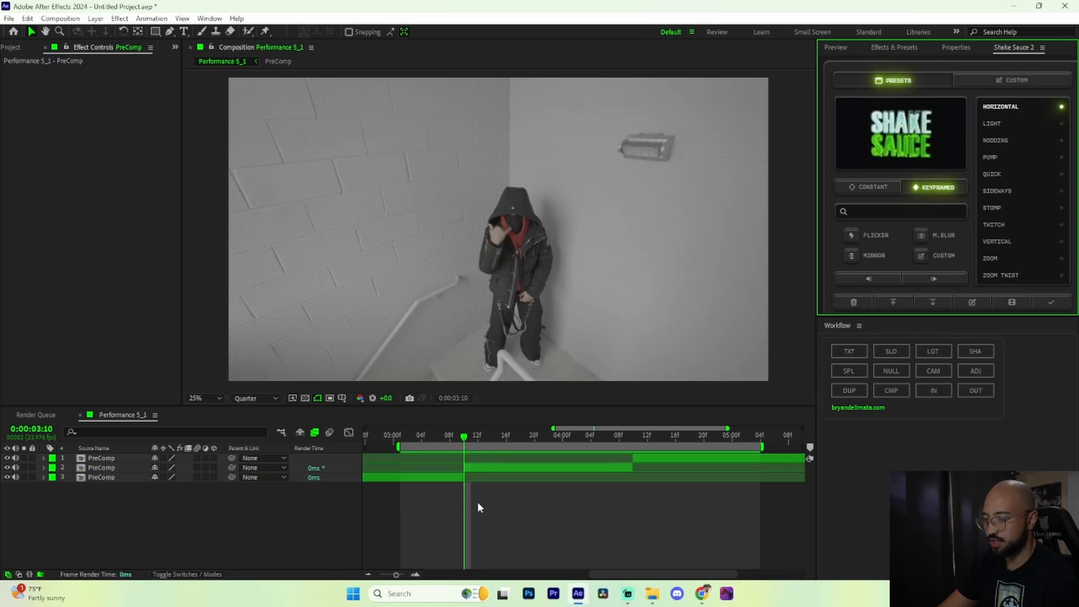
{"action": "left_click", "coordinate": [1058, 226]}
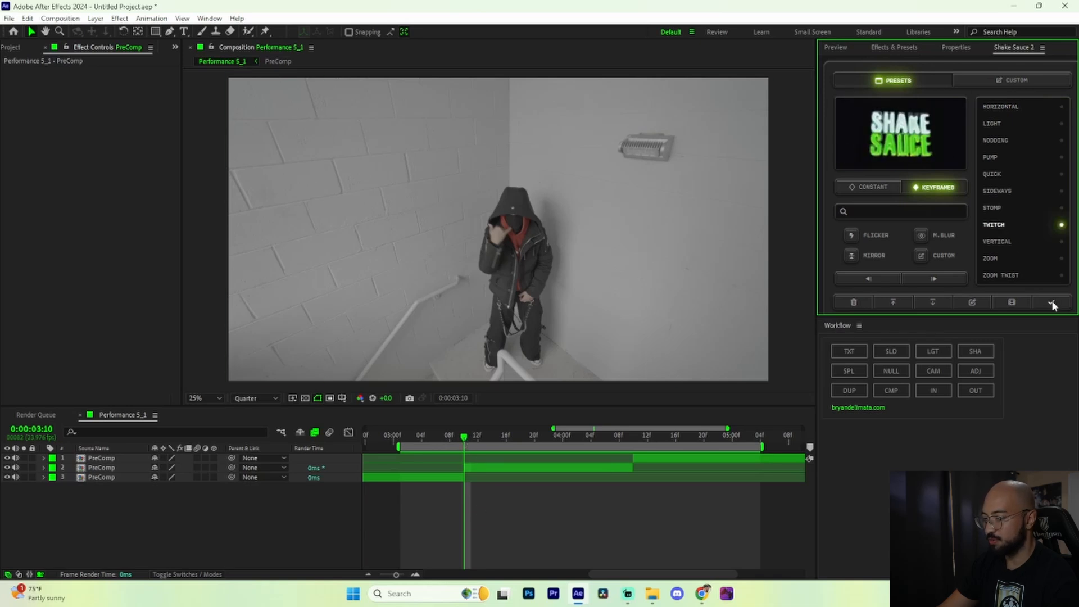
{"action": "left_click", "coordinate": [1053, 306]}
{"action": "left_click_drag", "start_coordinate": [464, 438], "coordinate": [429, 440]}
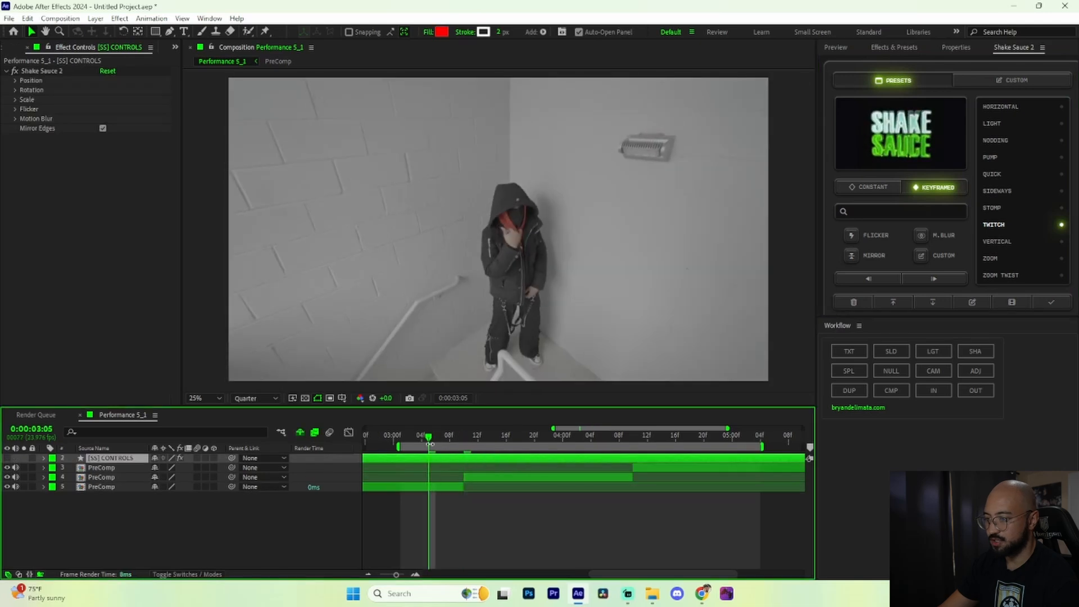
{"action": "key", "text": "space"}
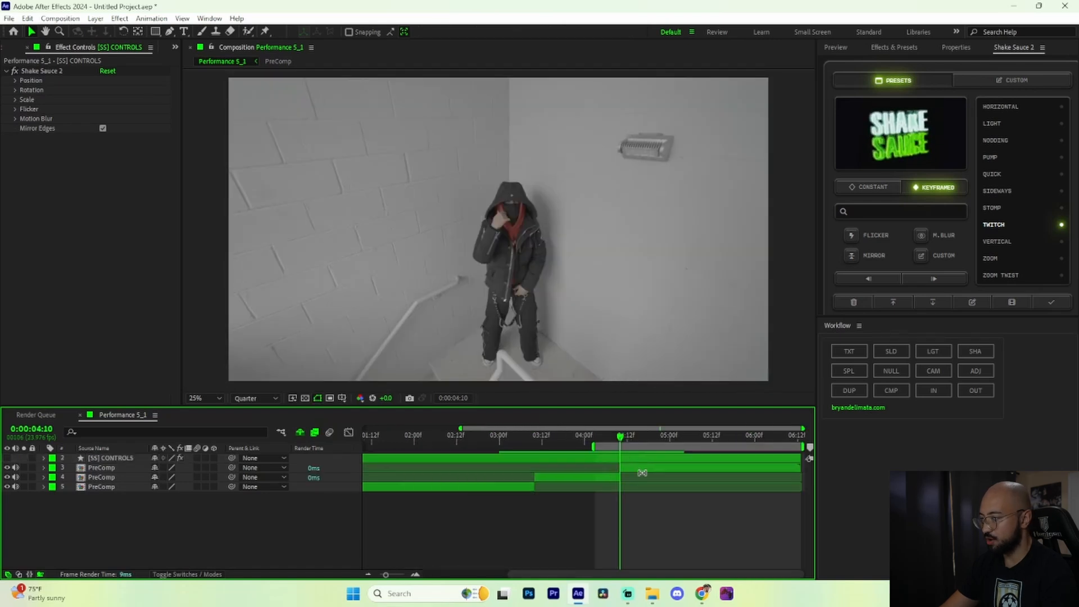
Step: Apply the keyframed Quick shake preset at the second cut, 0:00:04:10, and preview the transition
{"action": "left_click", "coordinate": [997, 172]}
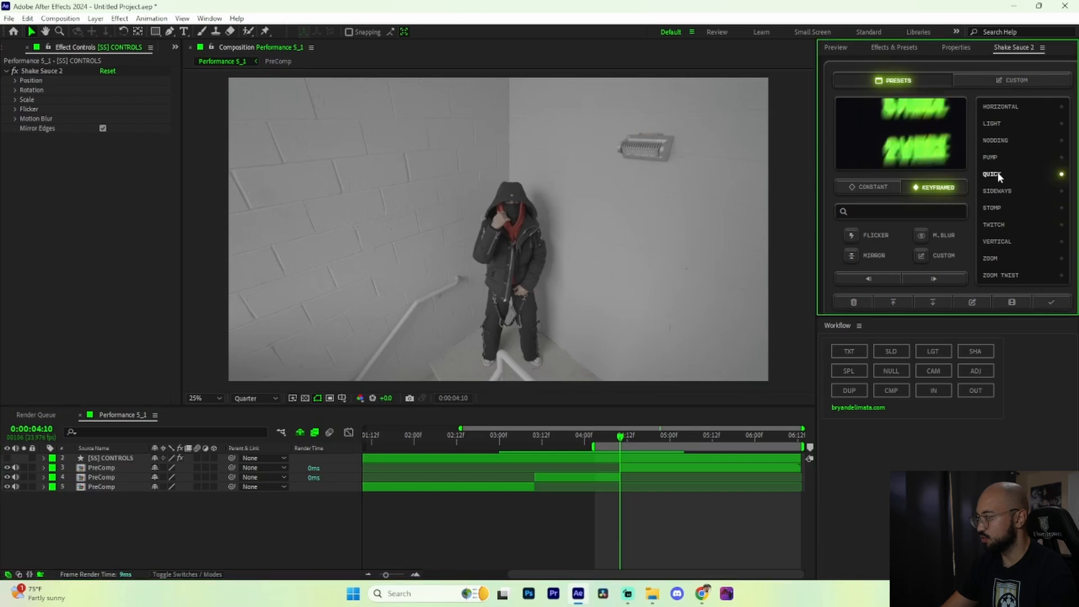
{"action": "left_click", "coordinate": [1053, 302]}
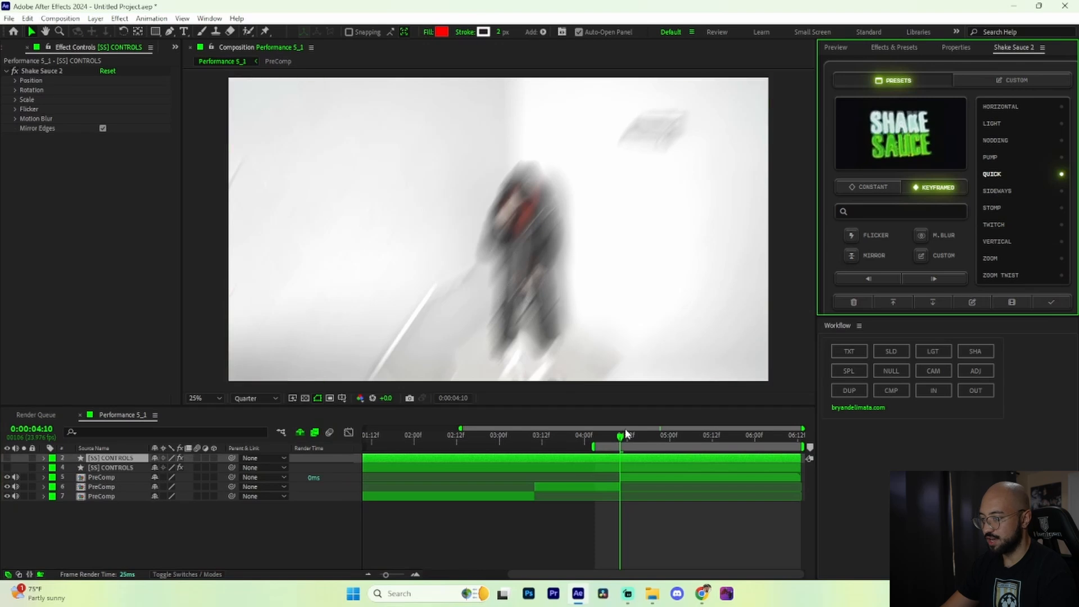
{"action": "left_click", "coordinate": [630, 437]}
{"action": "key", "text": "space"}
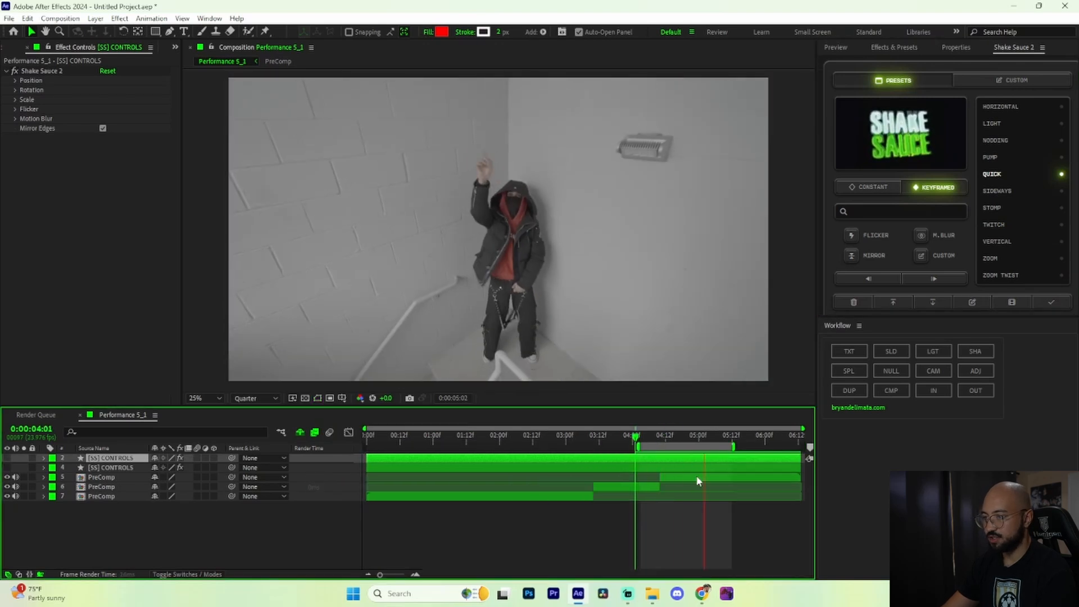